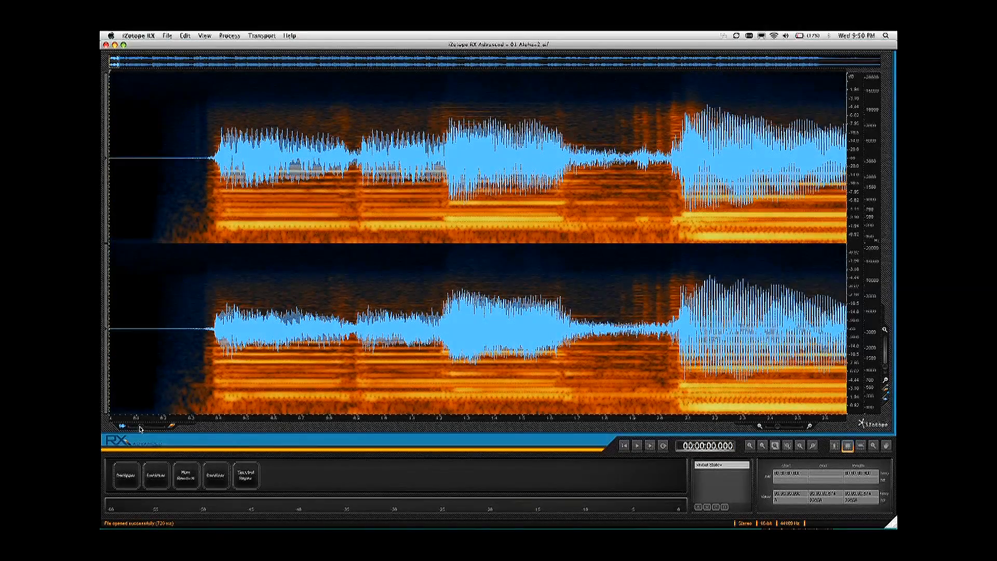
Step: Change the waveform display to a full spectrogram and audition the clicky passage starting at about 6.3 s
drag(148, 427, 172, 426)
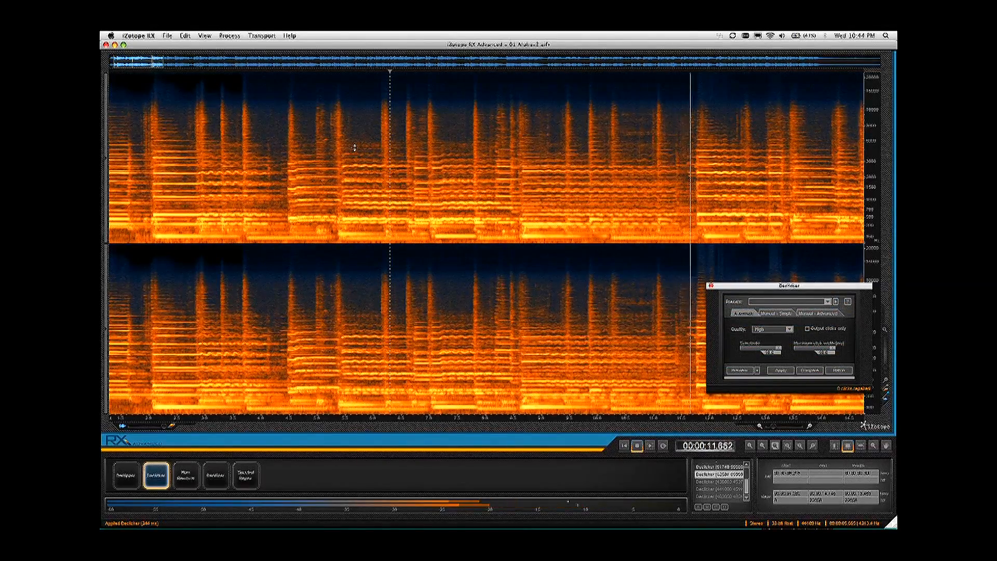
key(space)
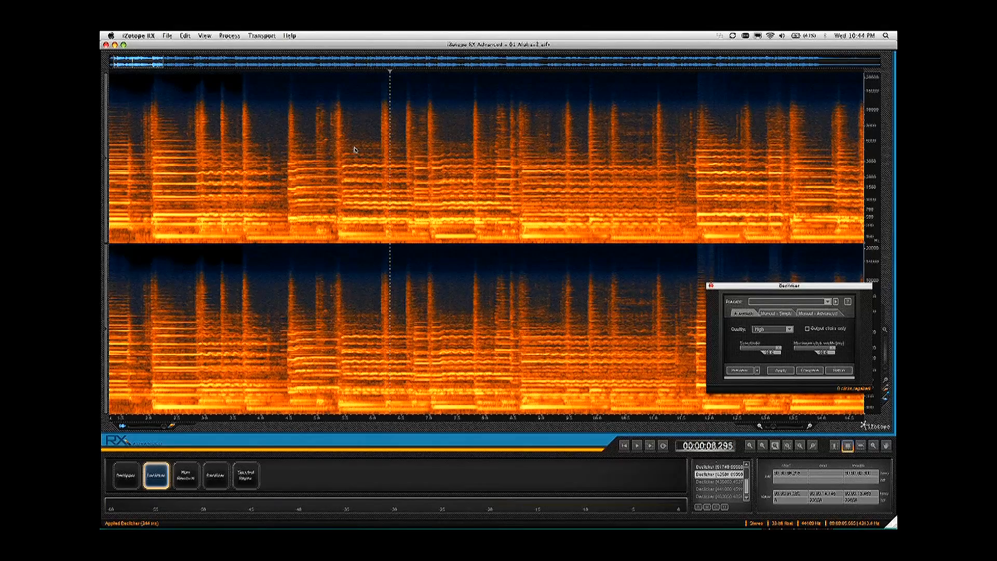
key(space)
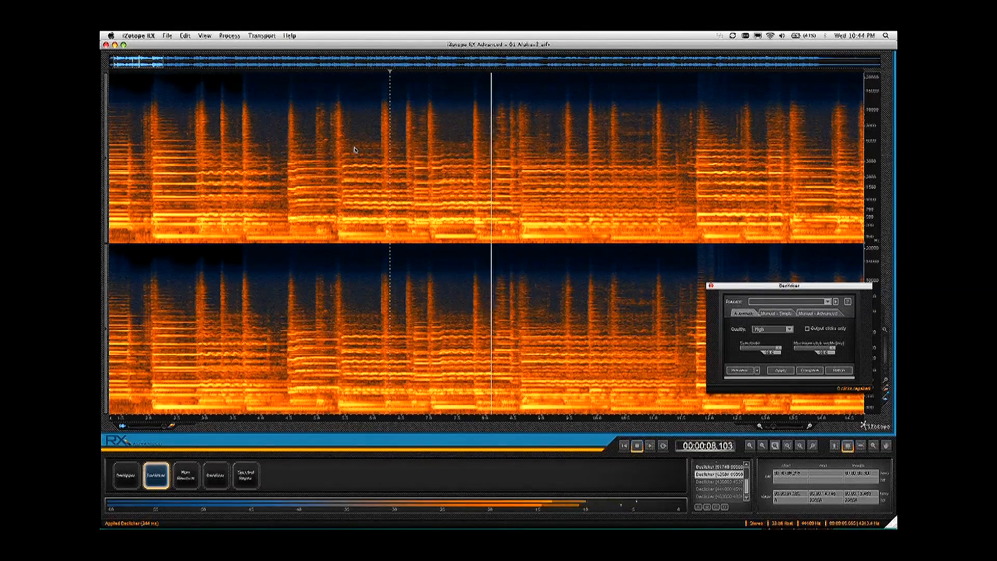
key(space)
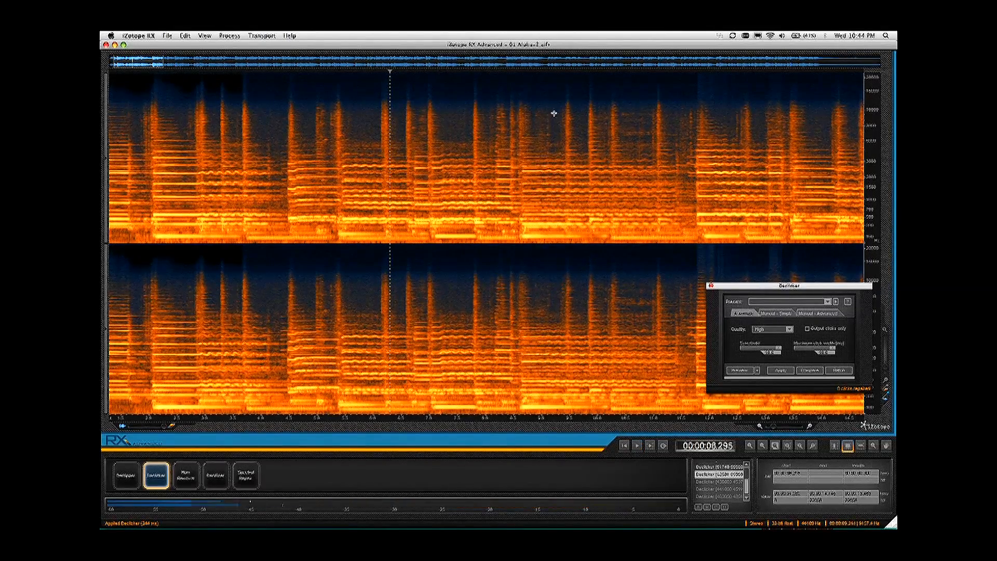
Step: Select the high-frequency clicks in a block about 0.9 s long starting at 8.500 s, audition them and apply Declicker
drag(515, 98, 562, 154)
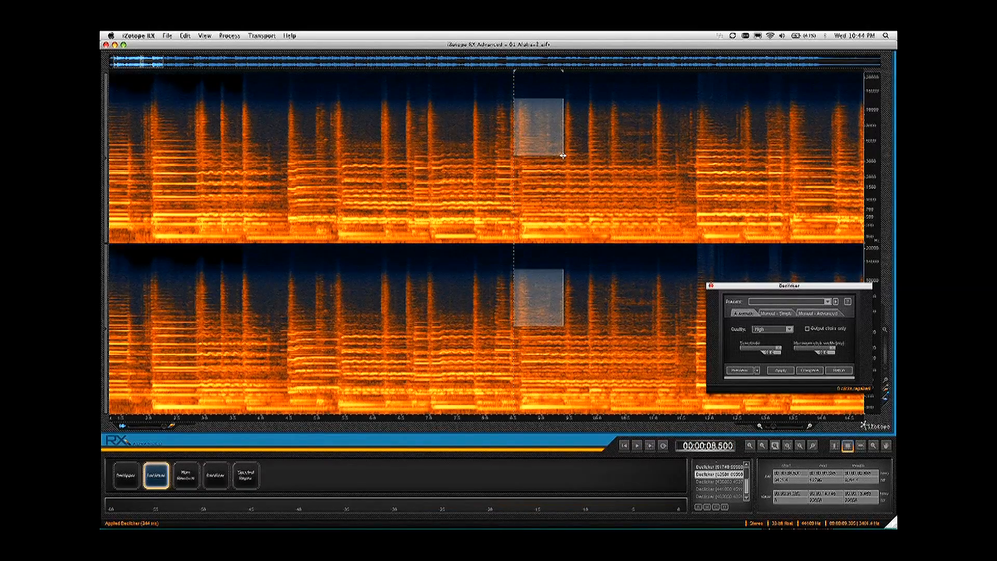
key(space)
click(779, 370)
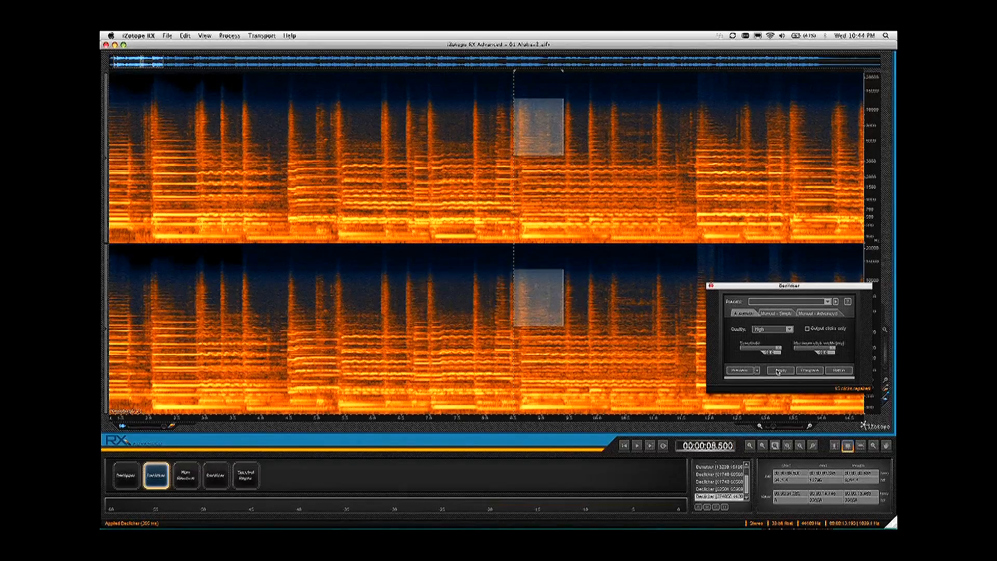
Step: Play the declicked passage from about 7.6 s to check the repair
click(463, 128)
key(space)
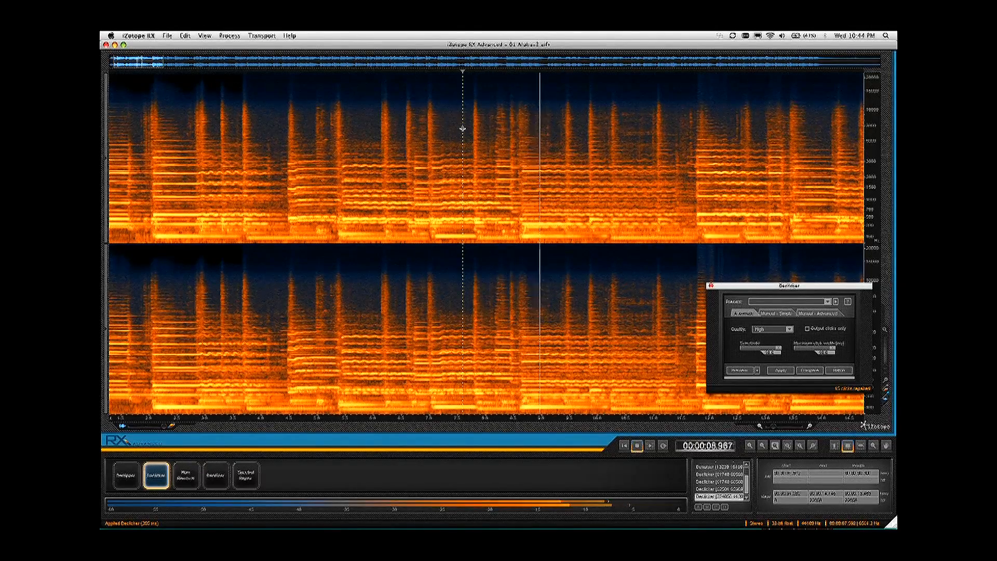
key(space)
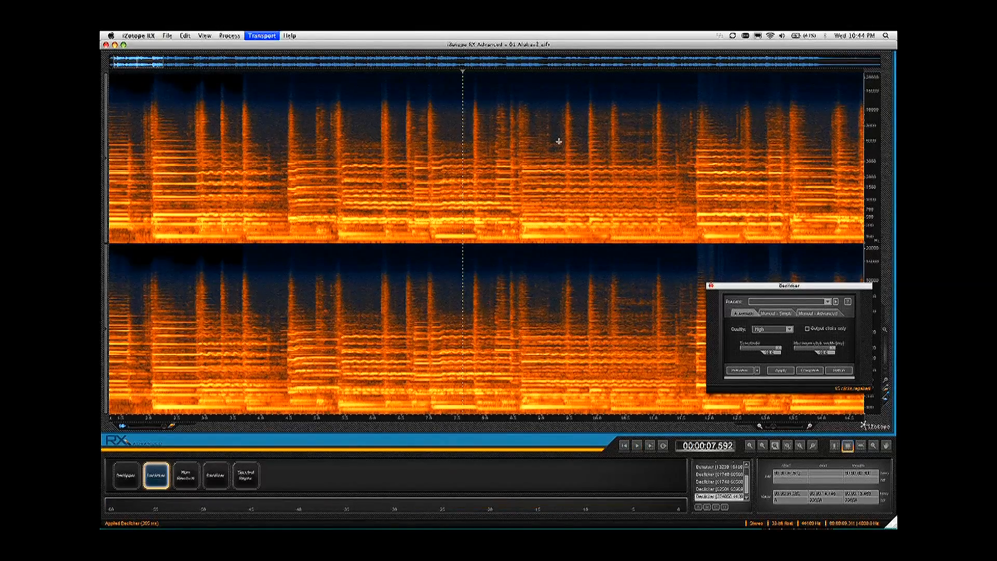
key(space)
key(space)
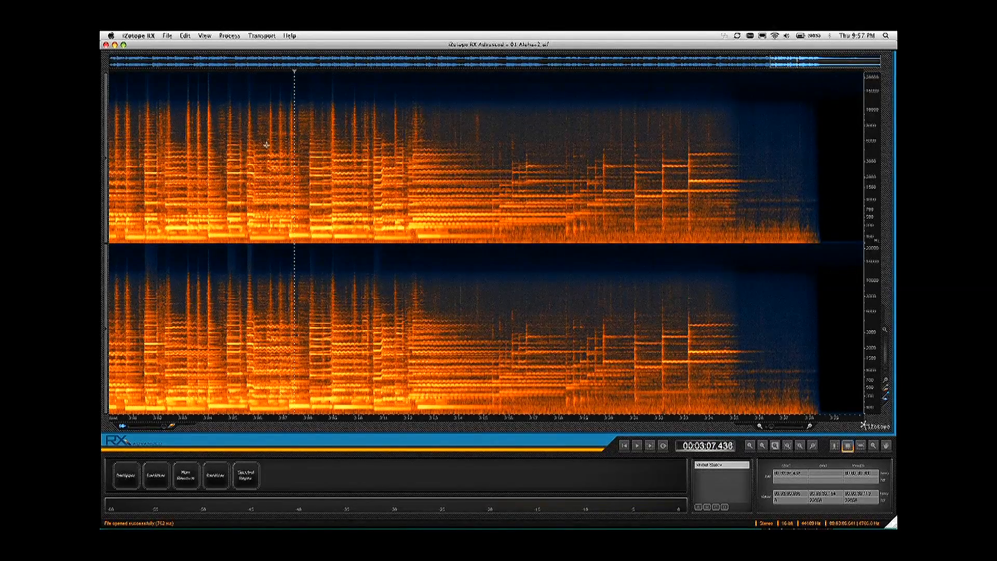
Step: Audition the song's ending, then declick a high-frequency block from about 3:13.3 to 3:15.1
key(space)
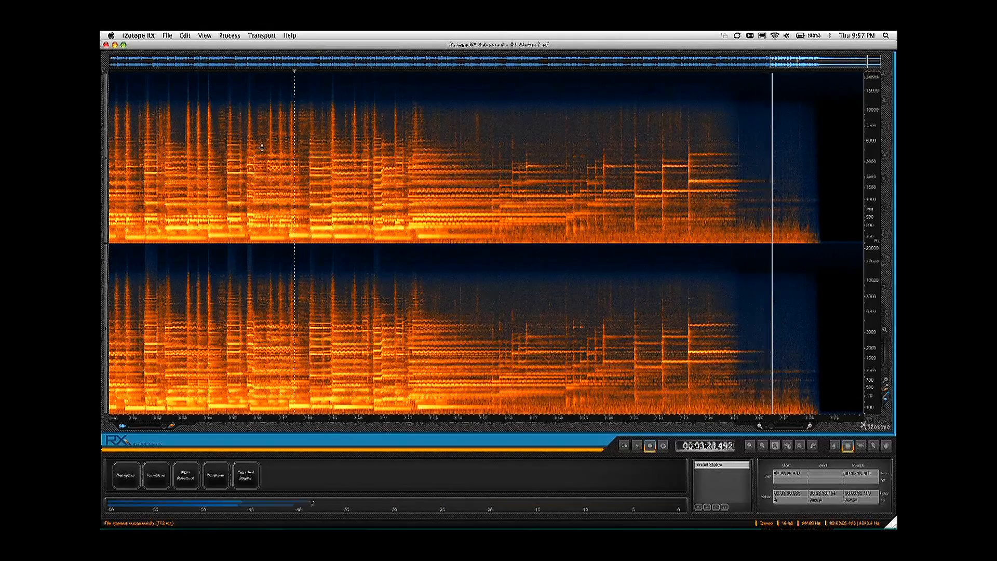
key(space)
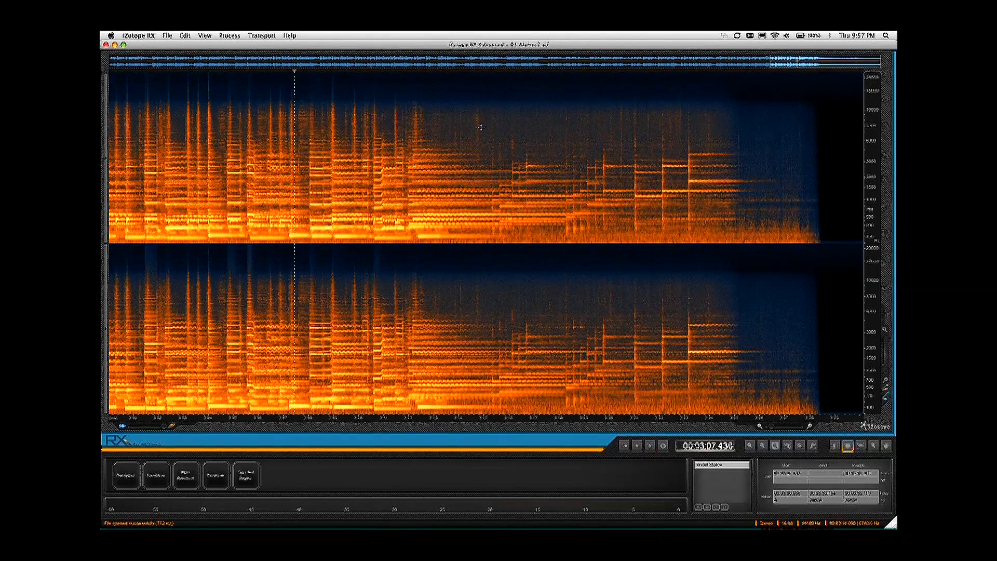
drag(485, 143, 443, 102)
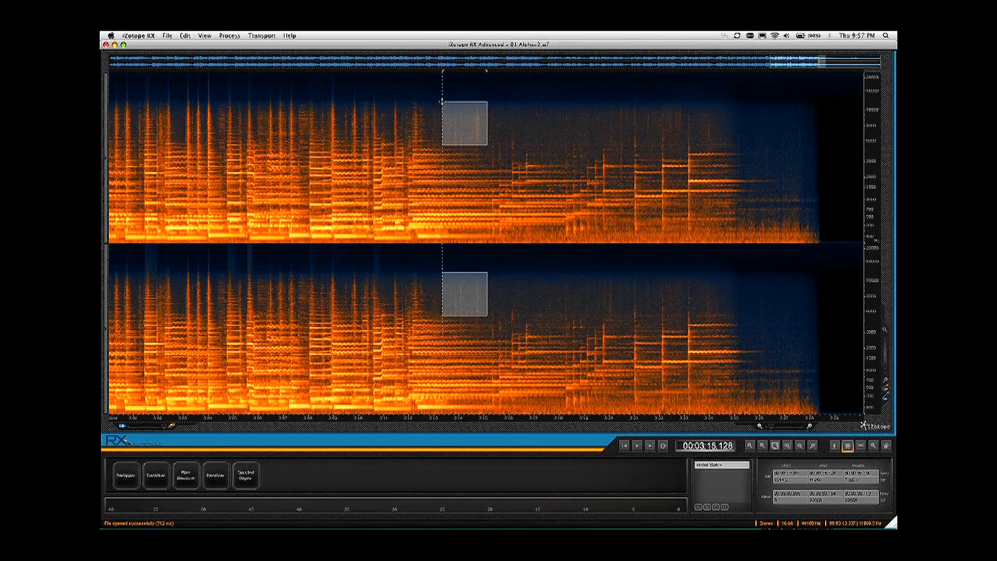
key(space)
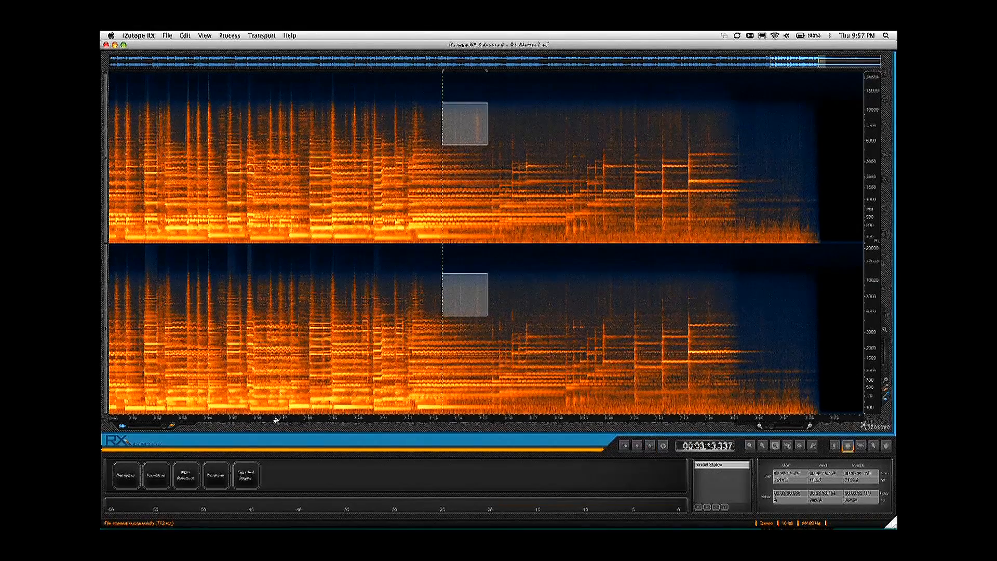
key(super+shift+2)
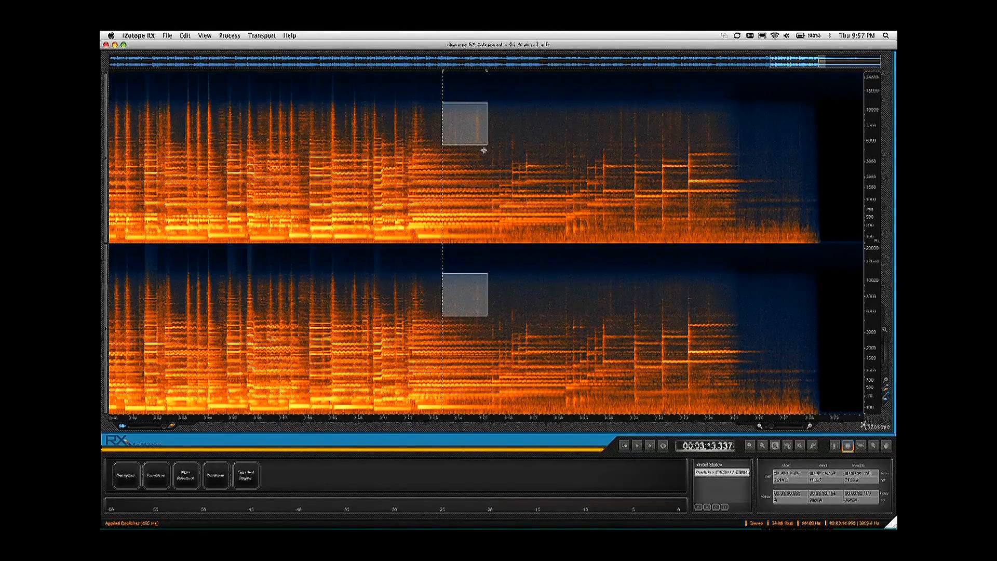
Step: Open the Declicker settings, place them clear of the clicks, and declick a narrow high-frequency selection starting at about 3:14.5
click(160, 482)
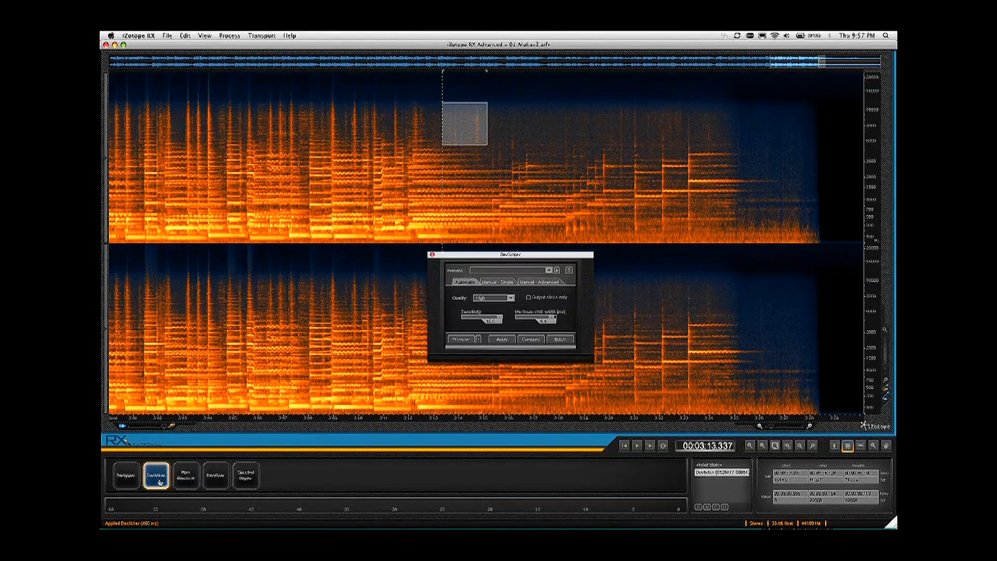
drag(513, 254, 768, 249)
click(497, 130)
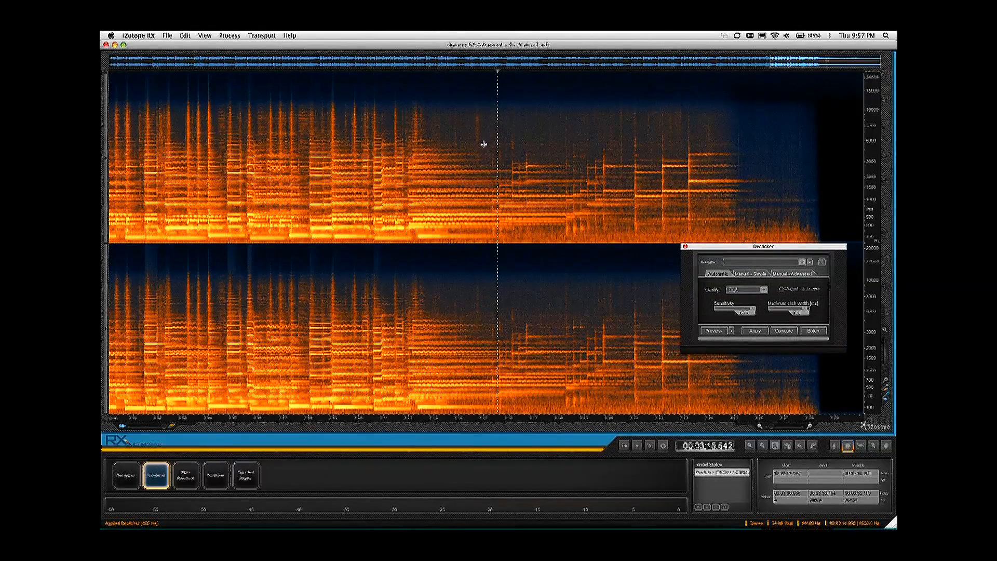
drag(483, 147, 473, 111)
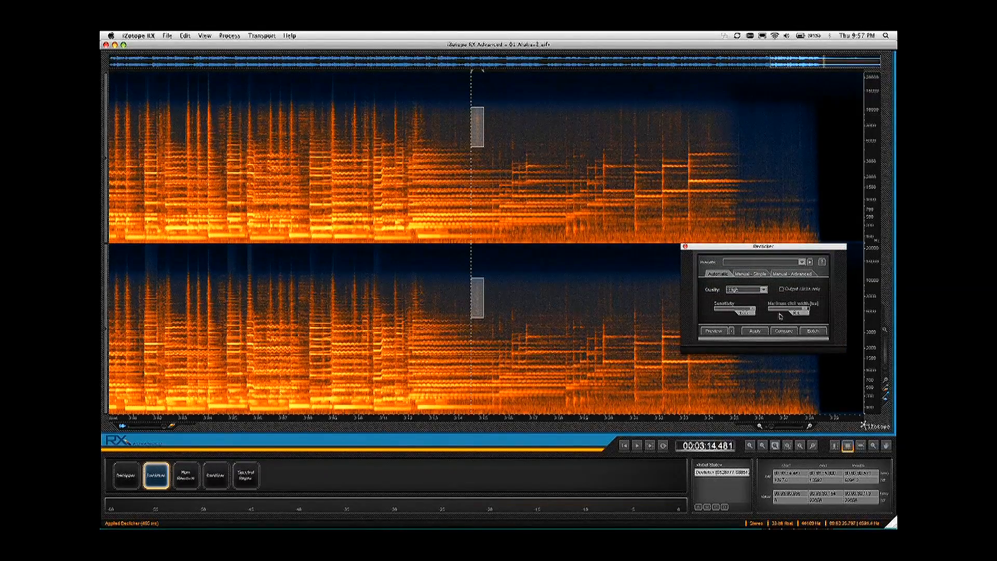
click(754, 331)
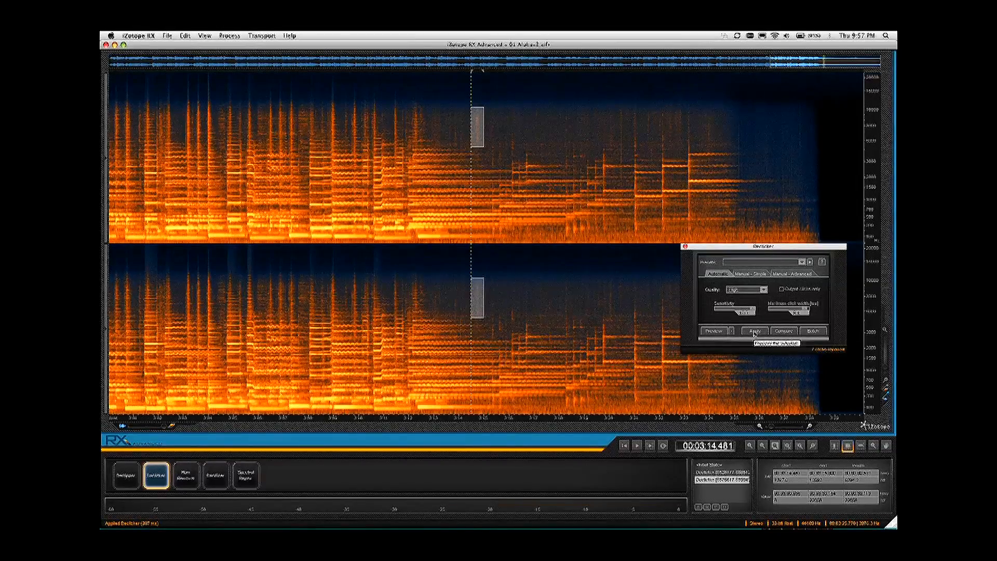
Step: Play back the repaired click at about 3:14.5 and the passage after 3:15 to listen for remaining clicks
click(413, 140)
key(space)
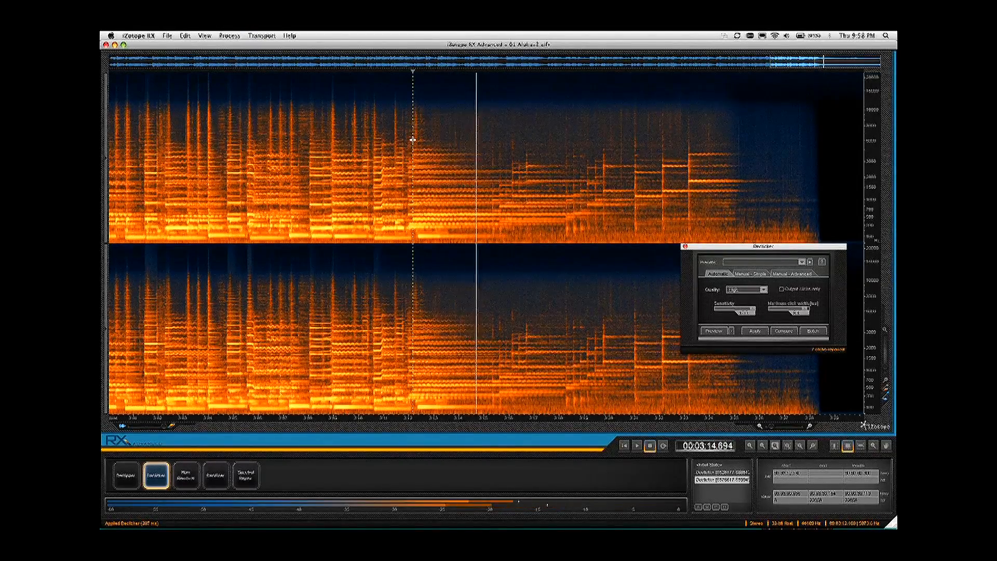
key(space)
click(486, 129)
key(space)
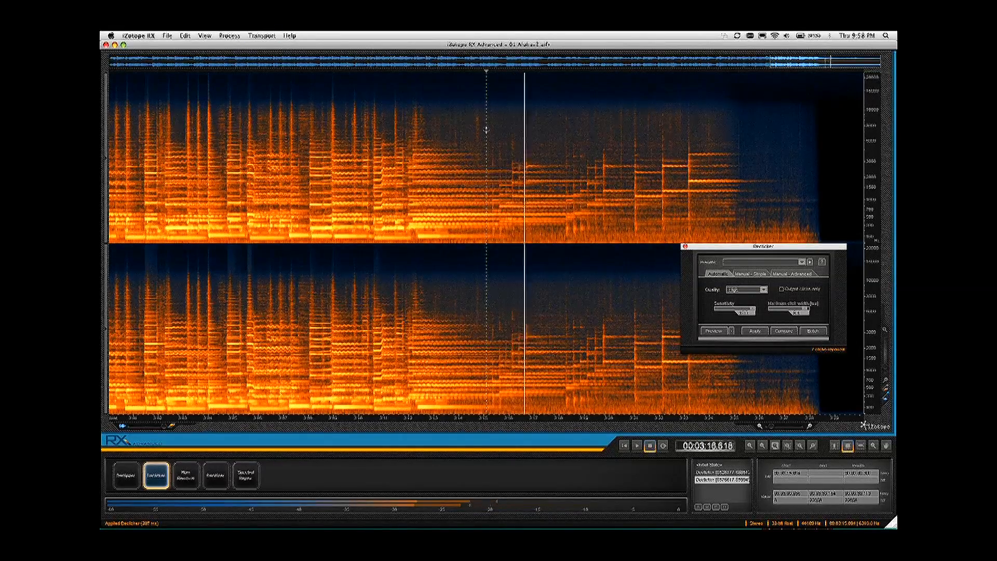
key(space)
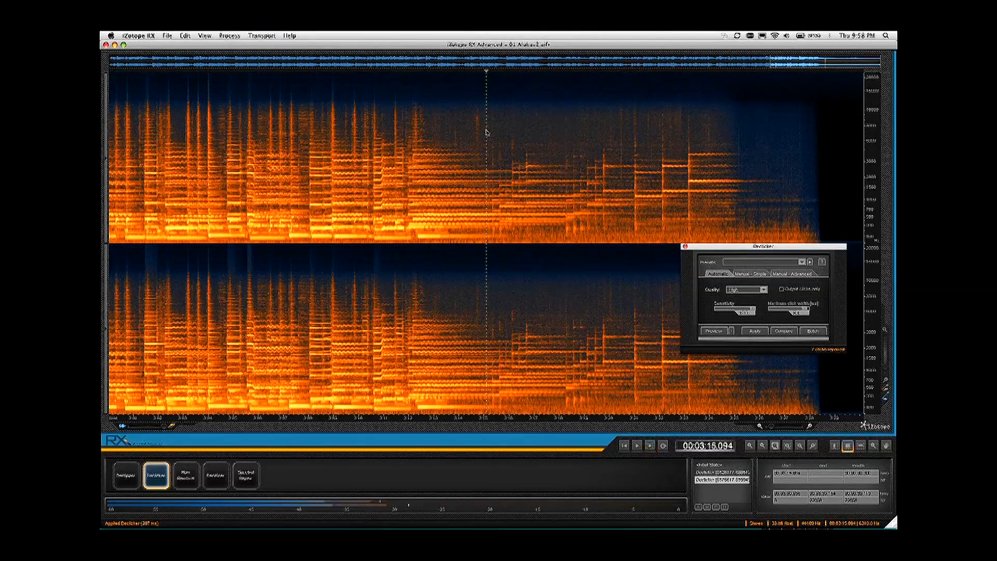
key(space)
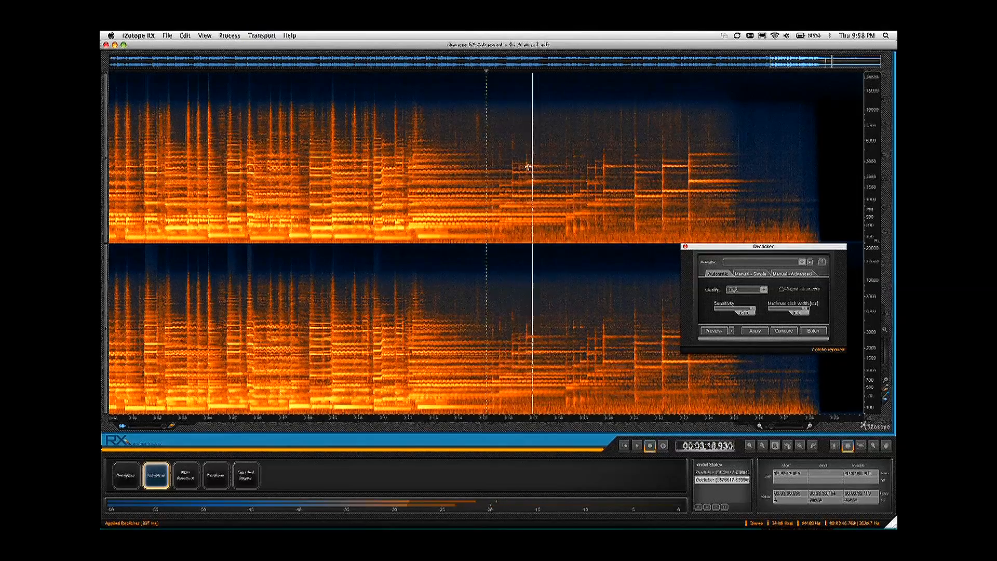
key(space)
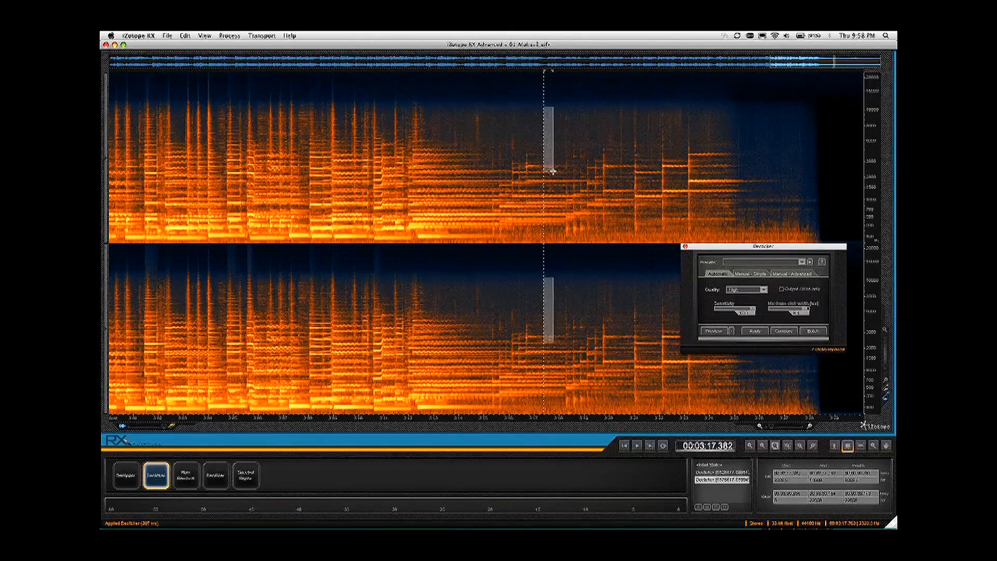
Step: Declick the narrow high-frequency selection starting at about 3:17.4 and play it back from just before
click(755, 331)
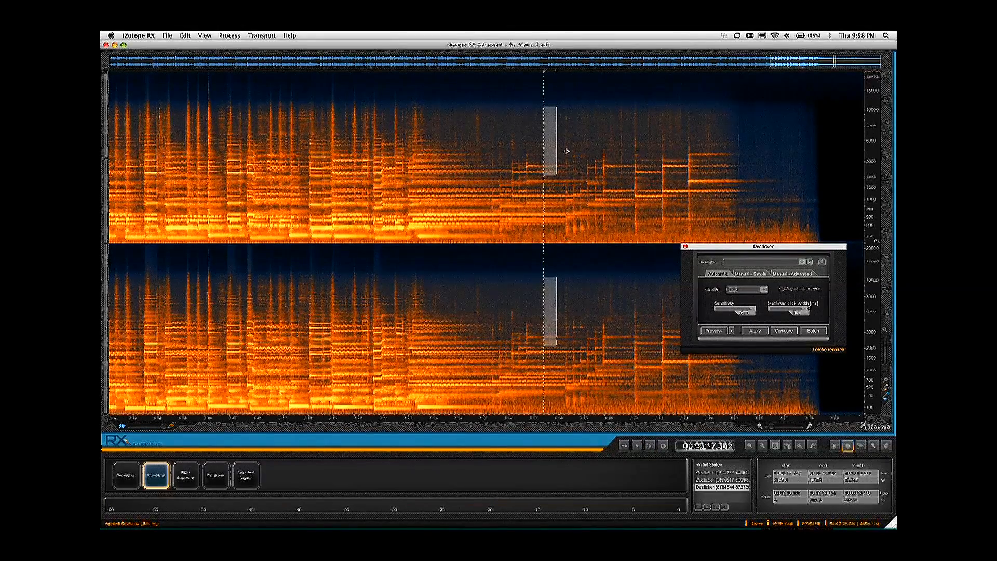
click(528, 129)
key(space)
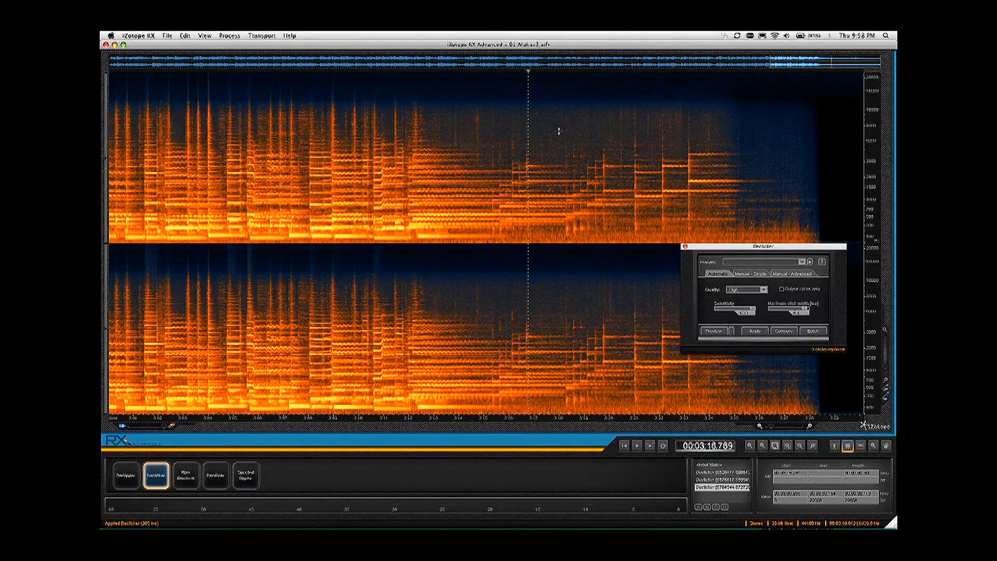
Step: Declick a smaller high-frequency area at about 3:17.4 once more and audition the result from about 3:16.5
drag(546, 122, 553, 160)
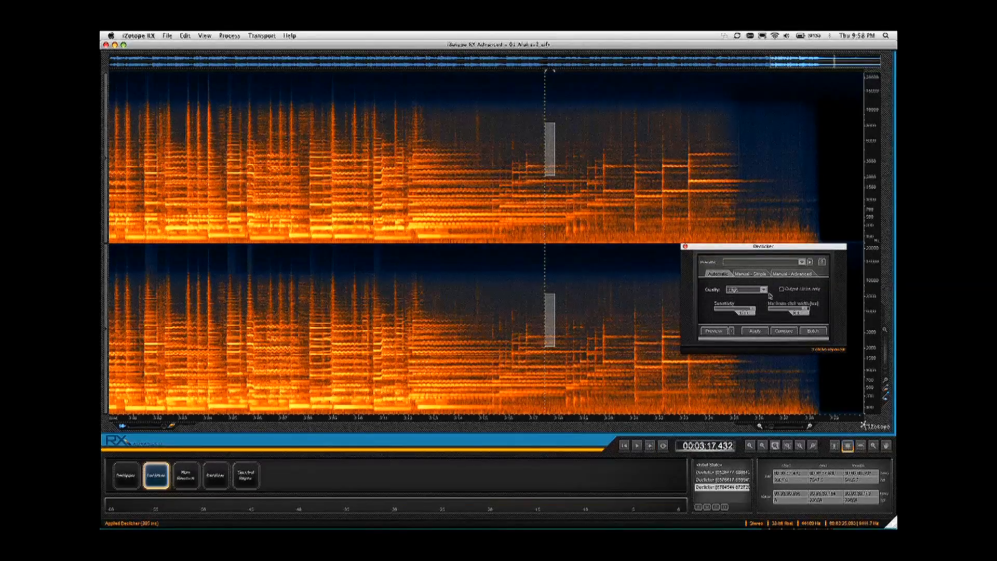
click(756, 331)
click(522, 149)
key(space)
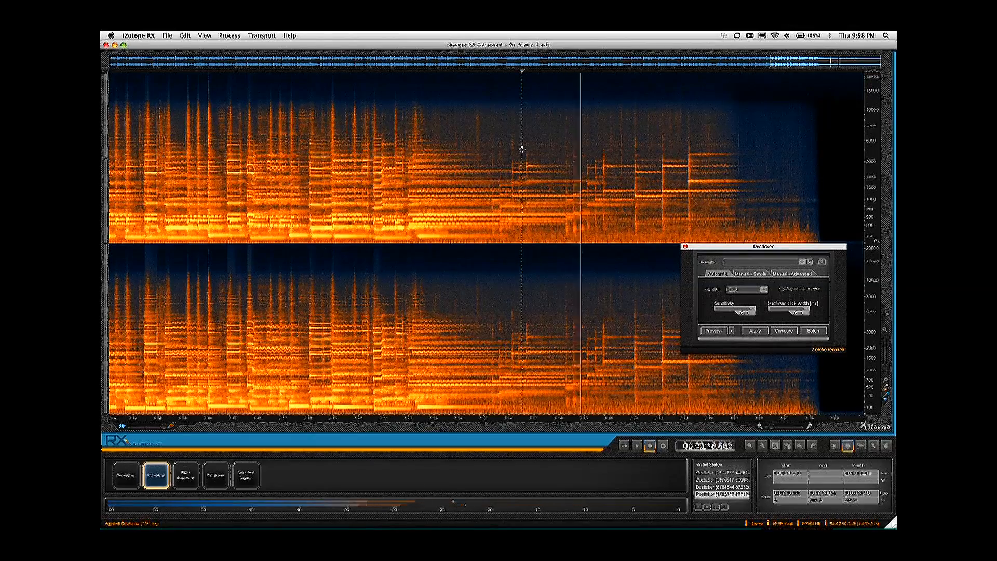
key(space)
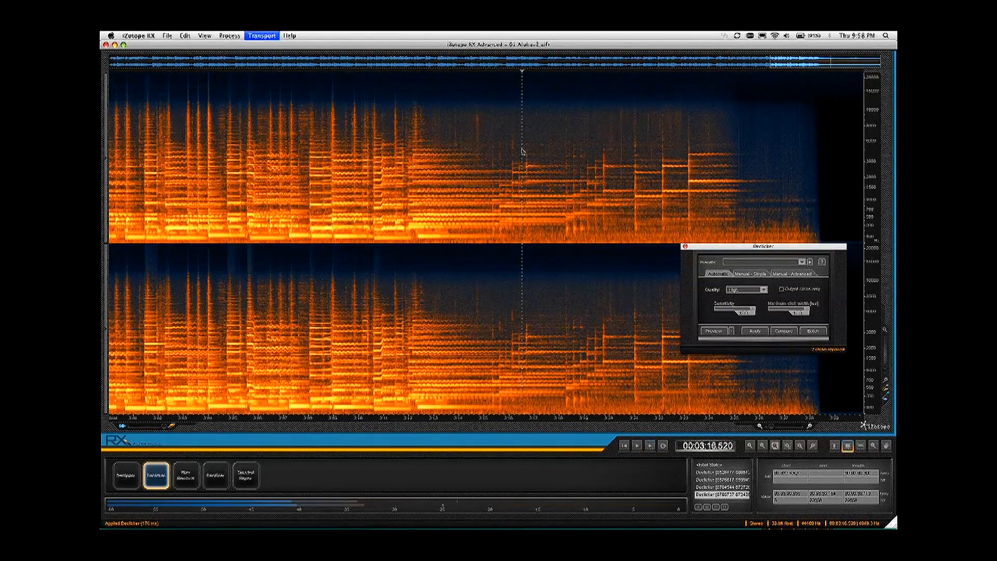
Step: Try Declicker on the thin high-frequency click at about 3:20.3, audition it from about 3:19.1, and undo the repair
drag(623, 137, 624, 173)
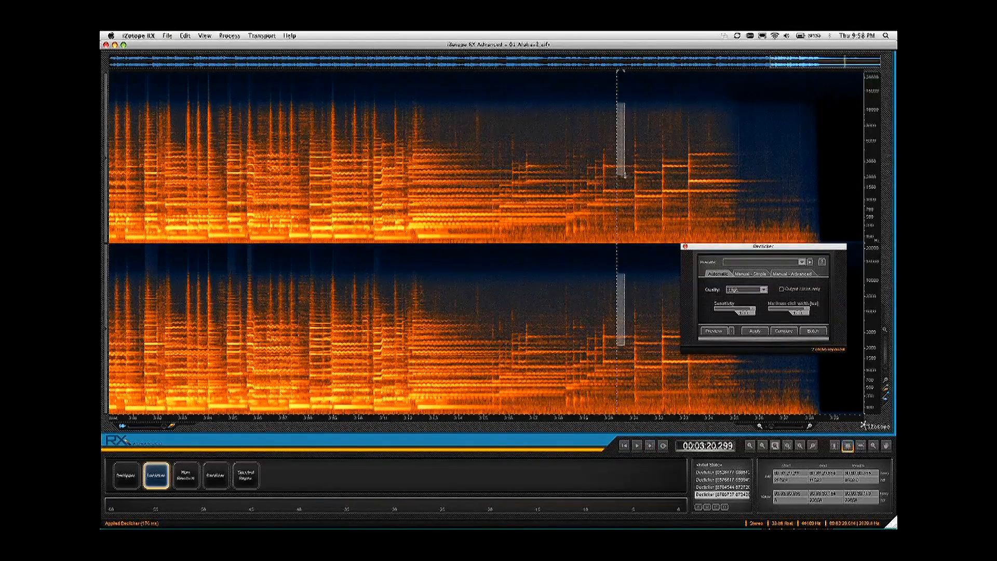
click(754, 330)
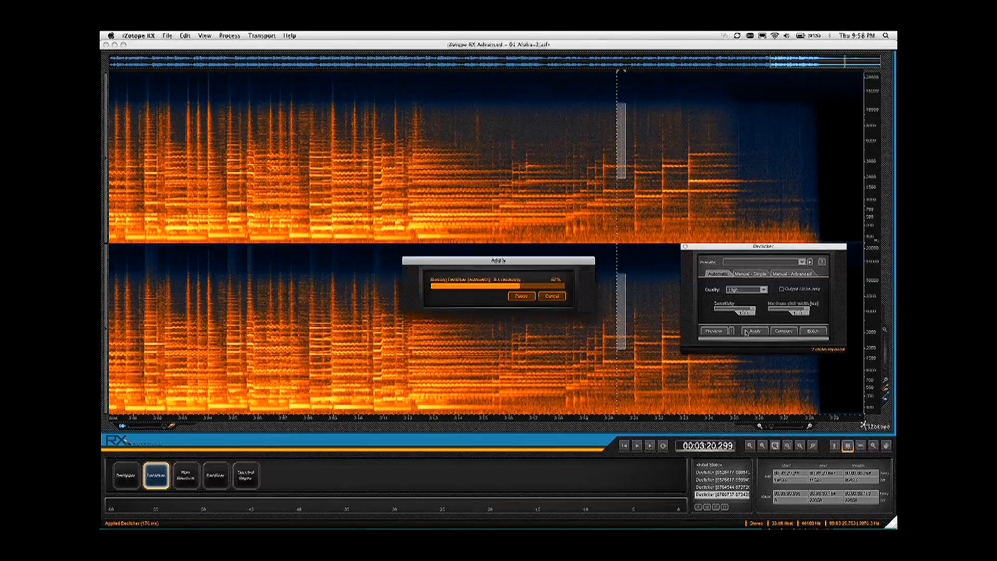
click(588, 138)
key(space)
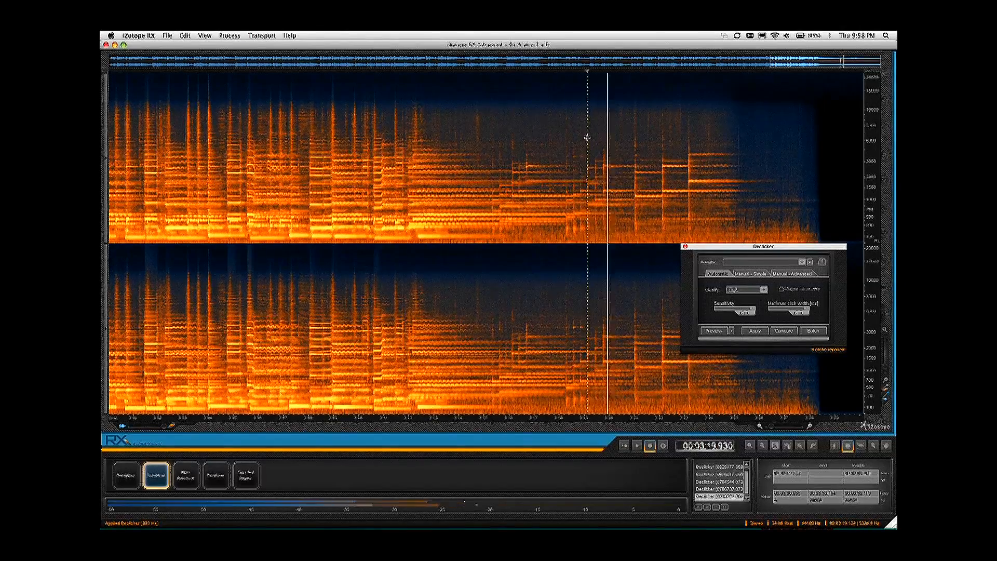
key(space)
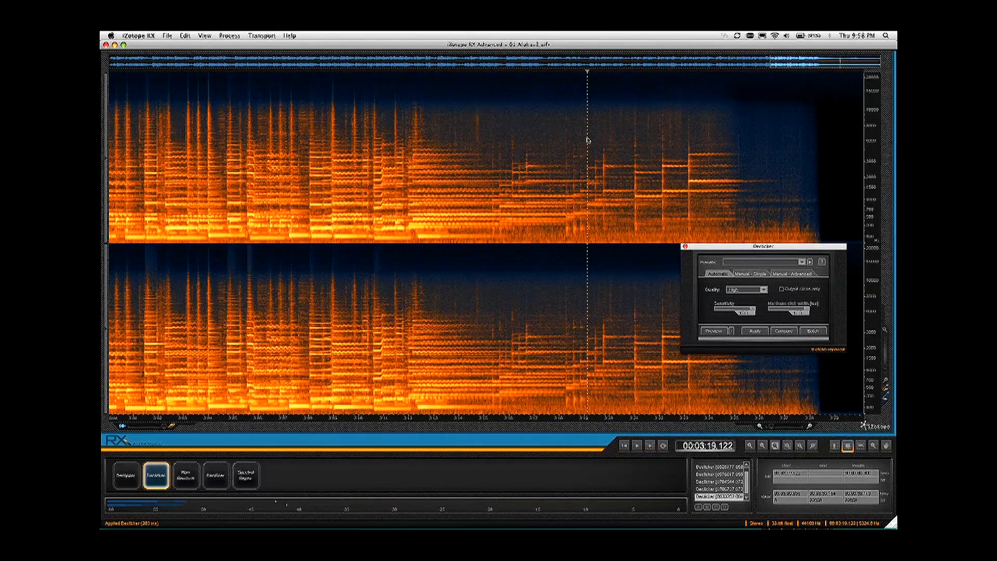
key(super+z)
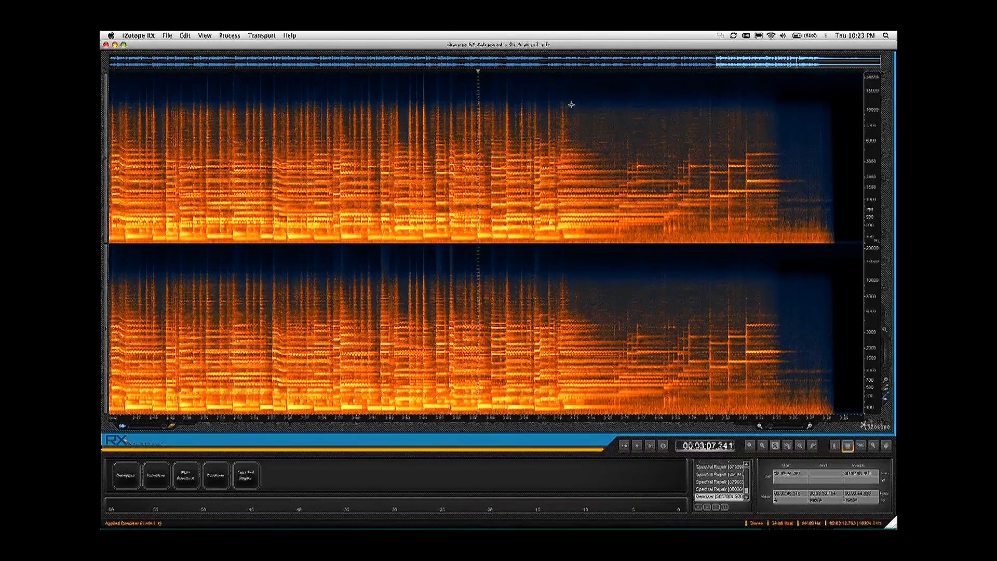
Step: Select the high-frequency band from about 3:12.6 to the end of the recording and audition only that selection
drag(568, 74, 854, 124)
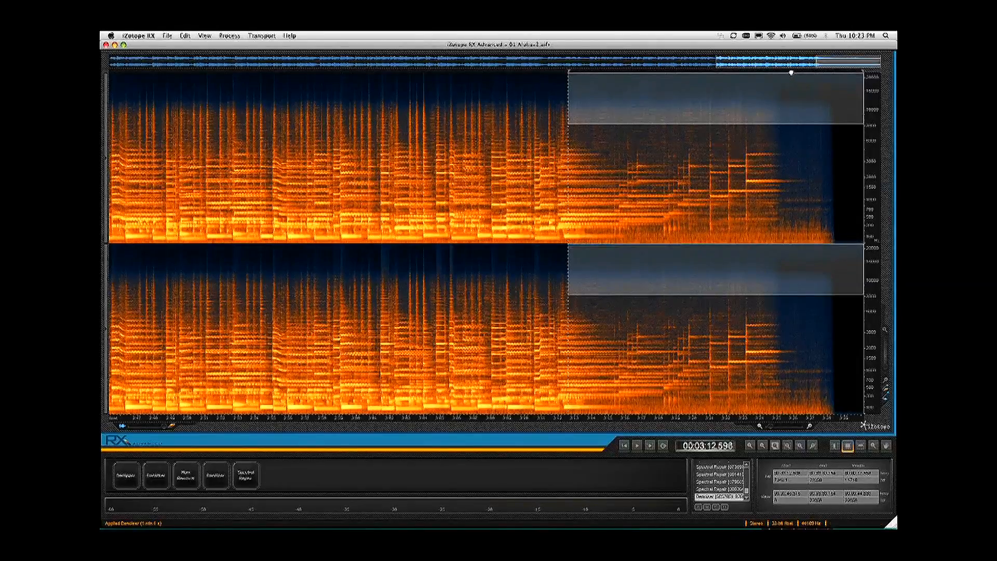
key(space)
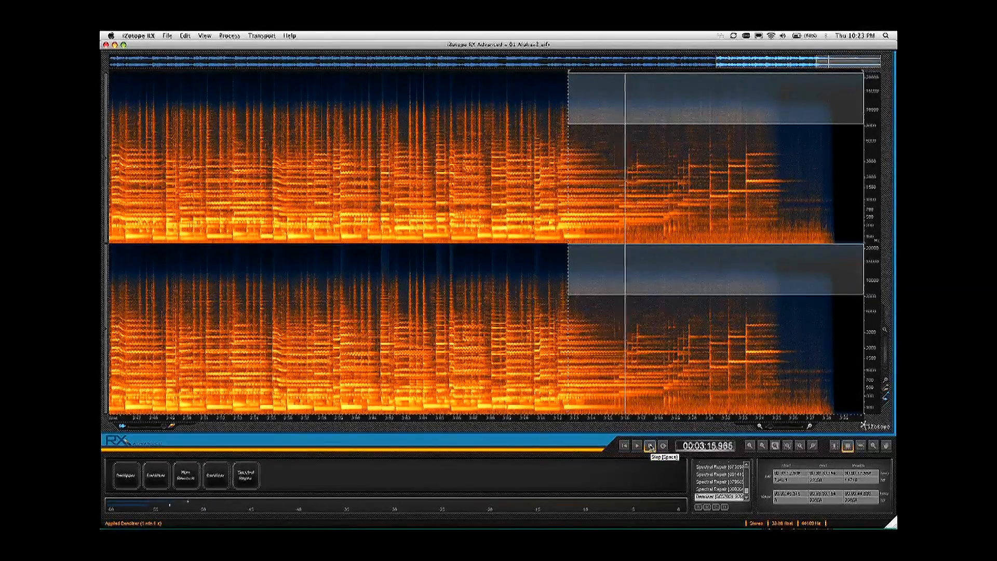
Step: Train the Denoiser on the high-frequency selection starting at about 3:12.6, preview the noise reduction and apply it
click(649, 445)
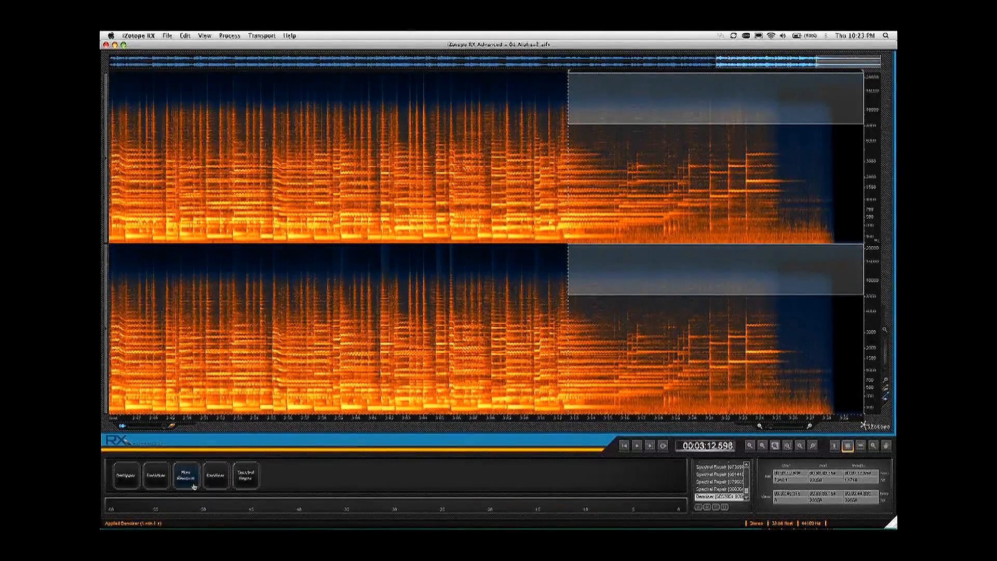
click(216, 481)
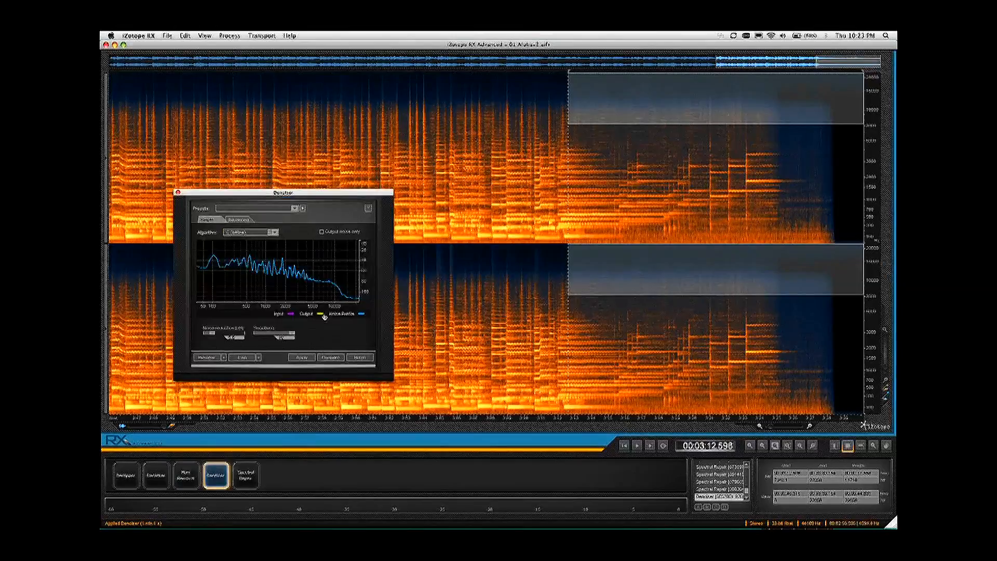
click(242, 357)
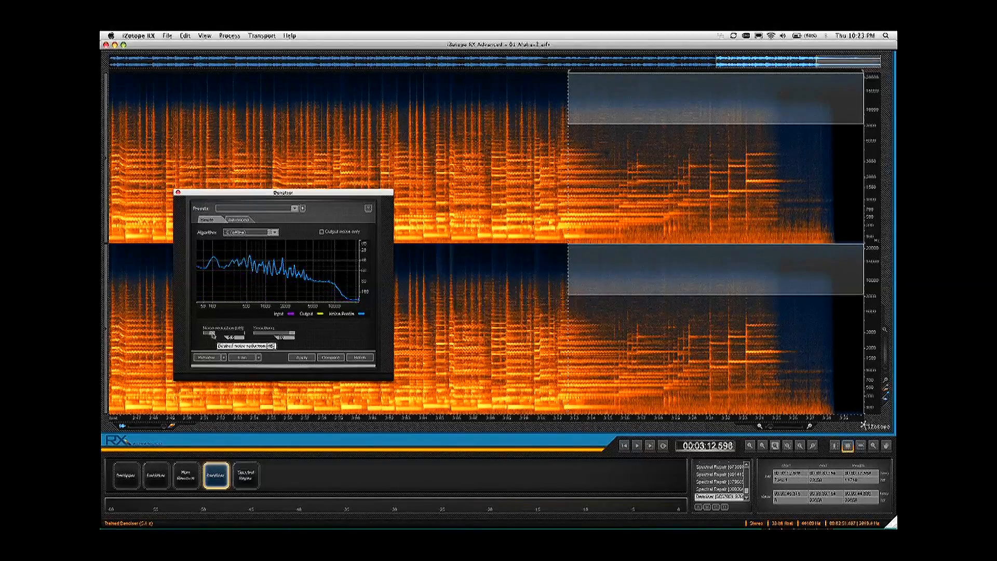
click(208, 359)
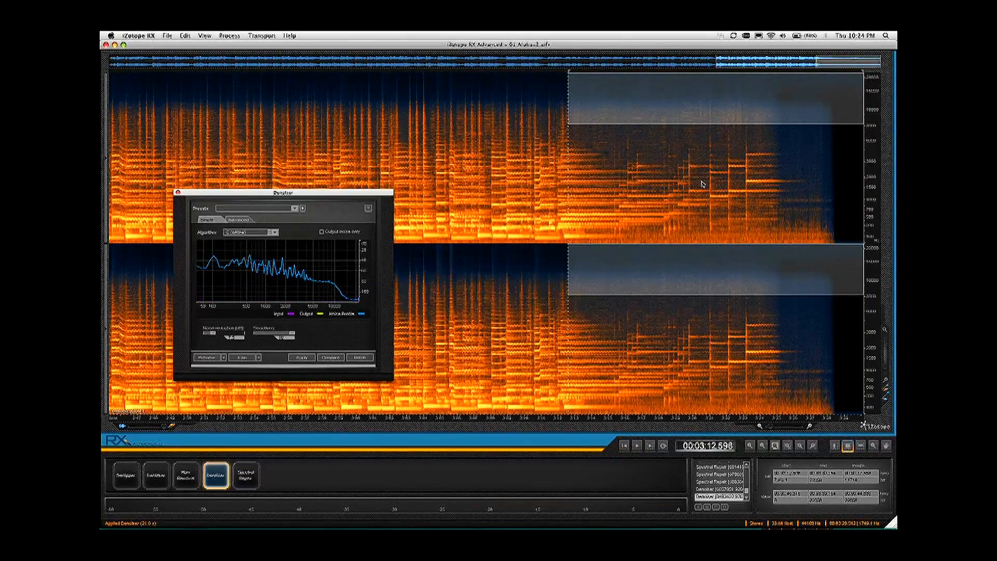
Step: Audition the denoised ending of the recording from about 3:12.0
click(559, 119)
key(space)
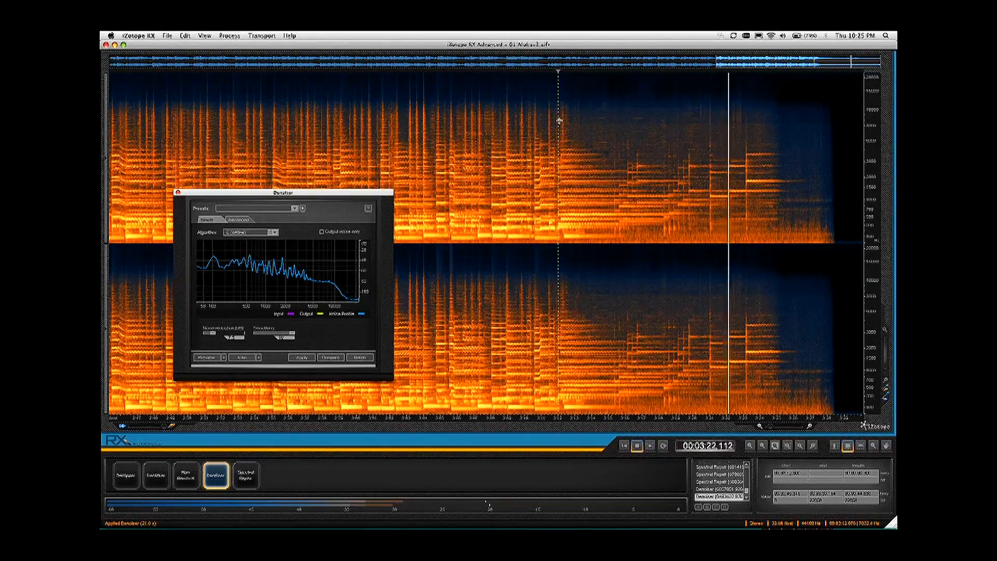
key(space)
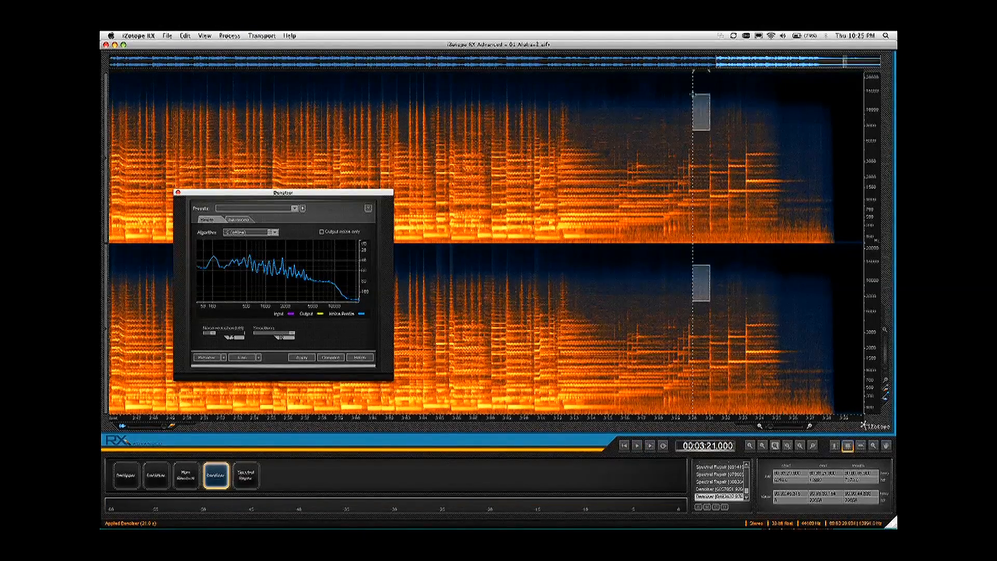
Step: Repair the narrow high-frequency click at about 3:20.4 with Spectral Repair and audition it from about 3:19.3
key(space)
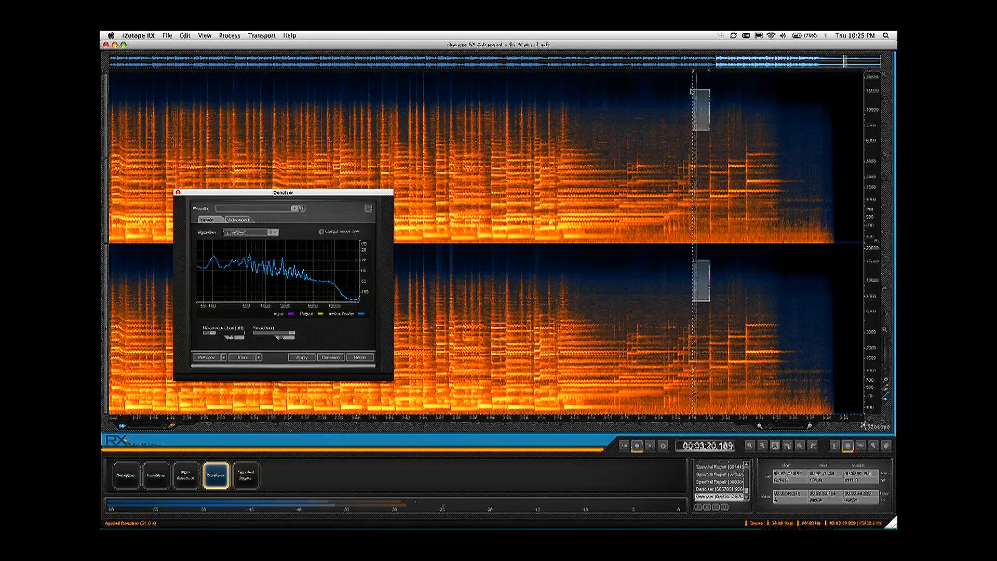
key(space)
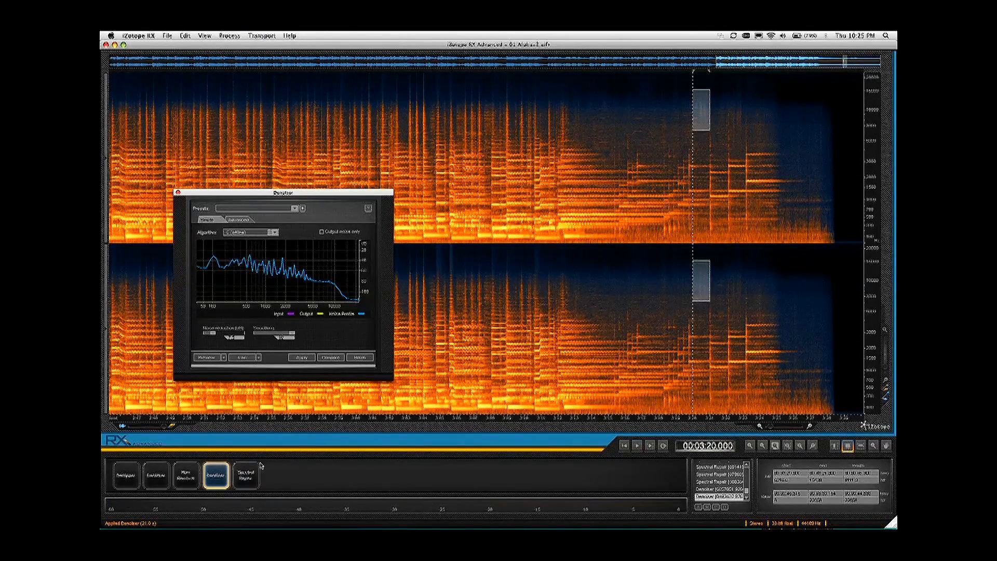
click(247, 476)
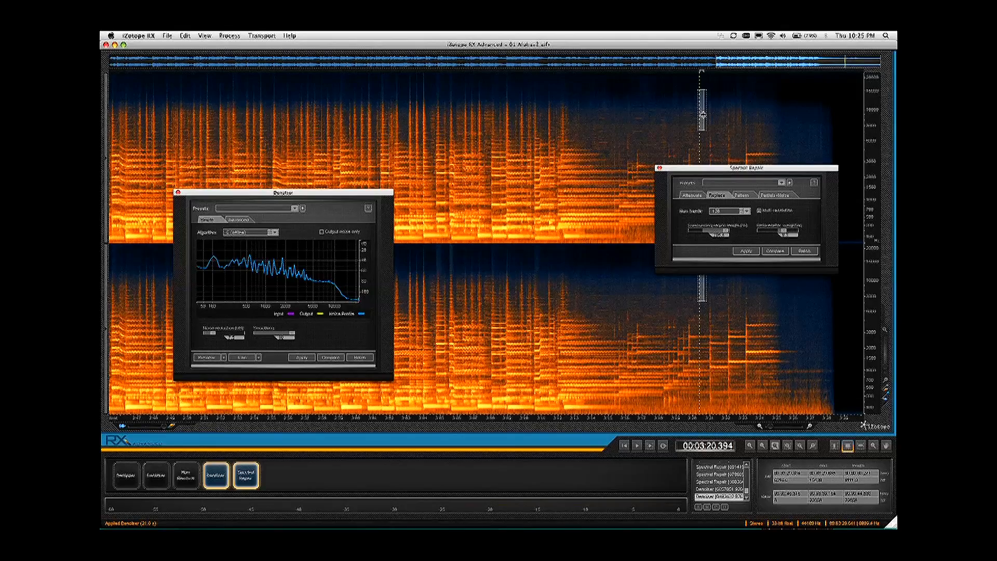
click(748, 251)
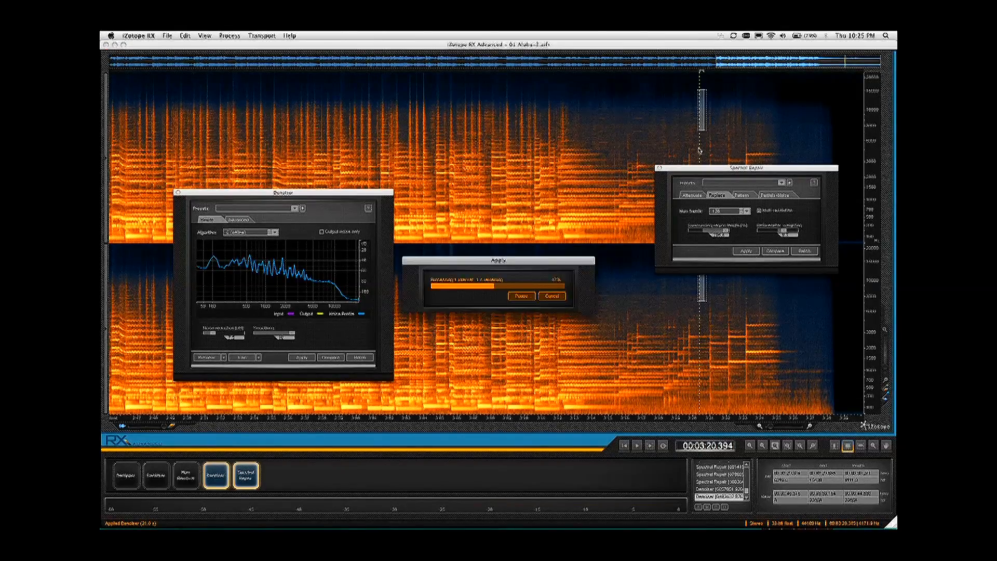
key(space)
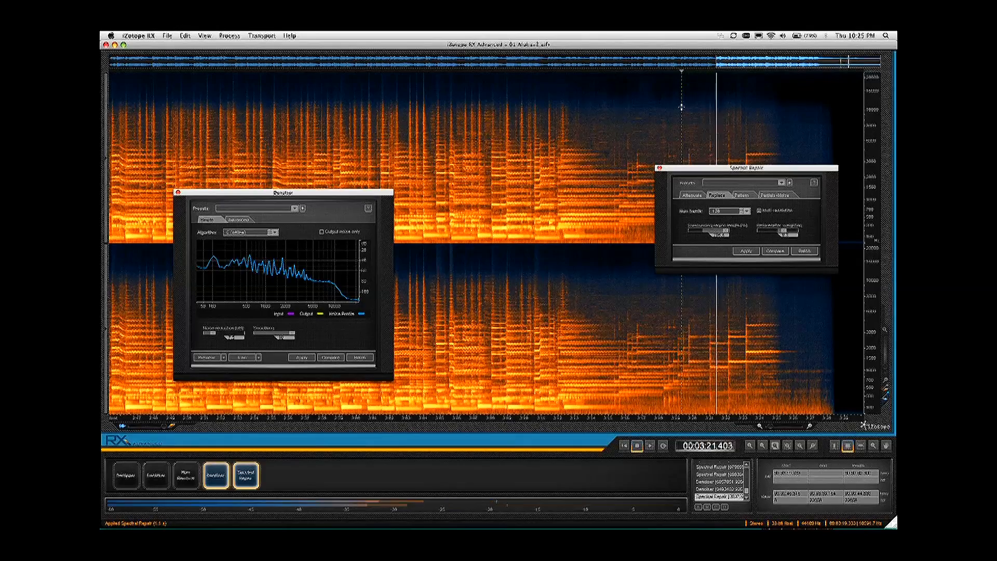
key(space)
click(659, 168)
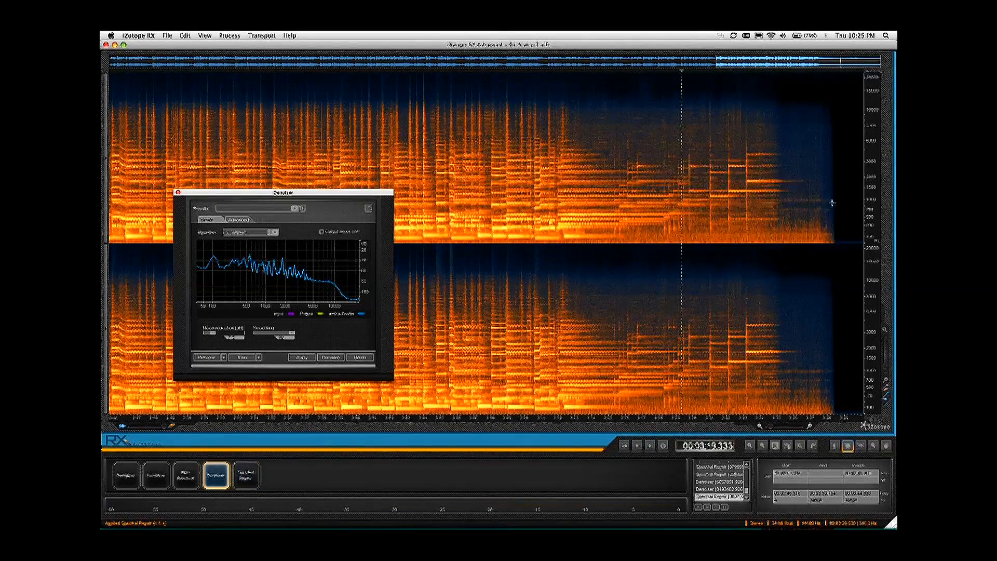
Step: Audition the fade-out from about 3:24.5, and only the low-frequency band from about 3:18.6 to near the end
click(770, 136)
key(space)
key(space)
drag(837, 221, 671, 266)
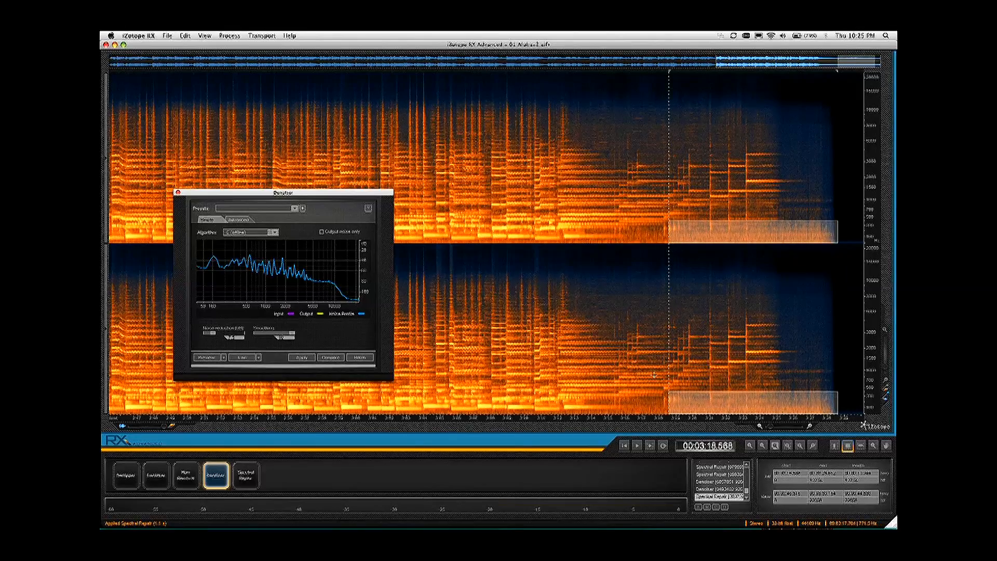
click(651, 445)
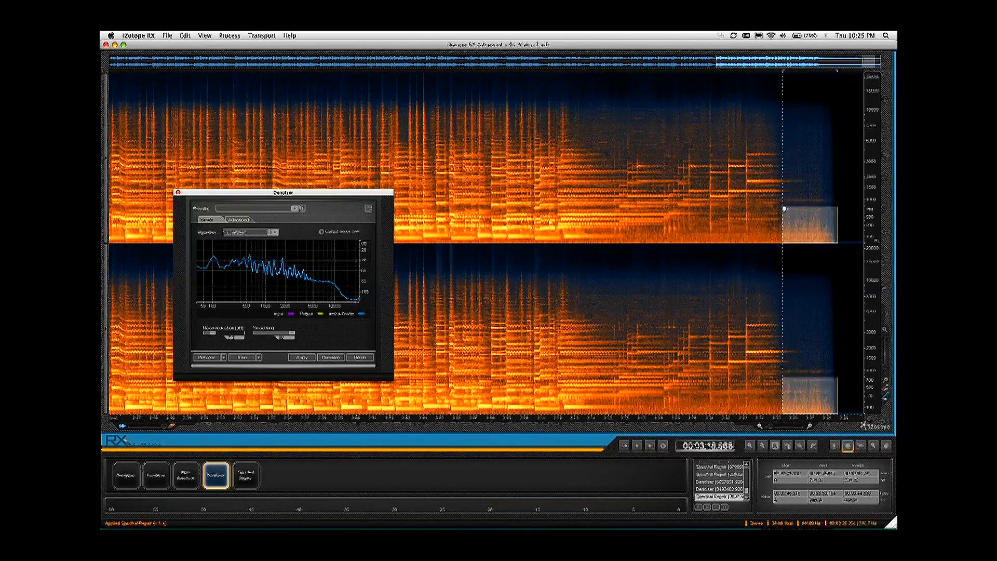
Step: Narrow the low-frequency selection to the closing noise from about 3:25.3, audition it and train the Denoiser on it
drag(784, 209, 783, 217)
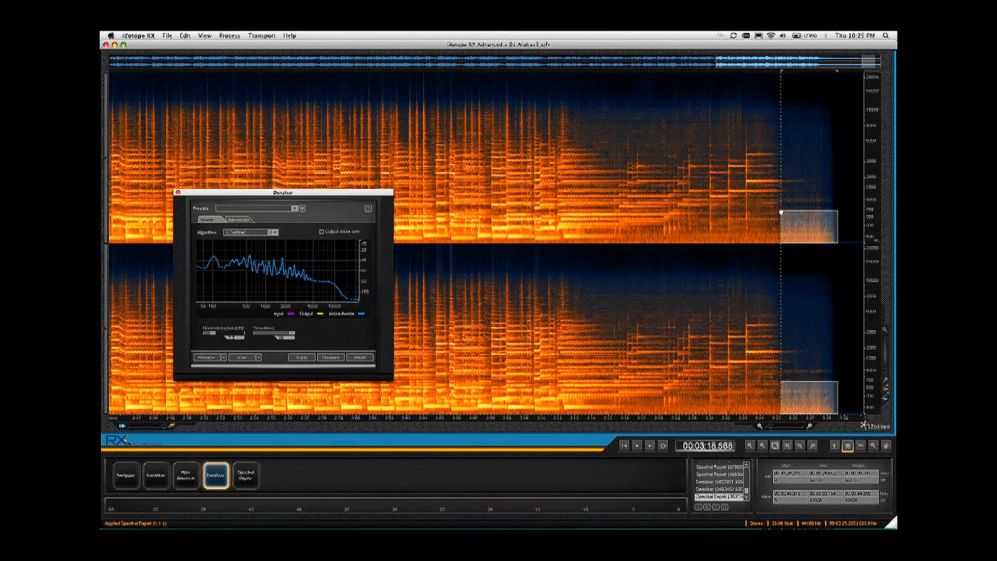
key(space)
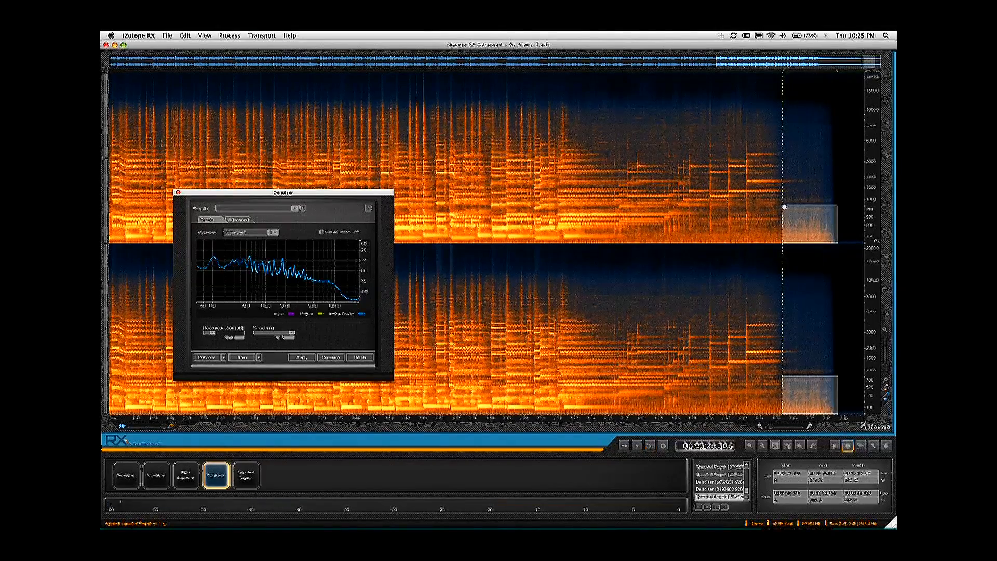
key(space)
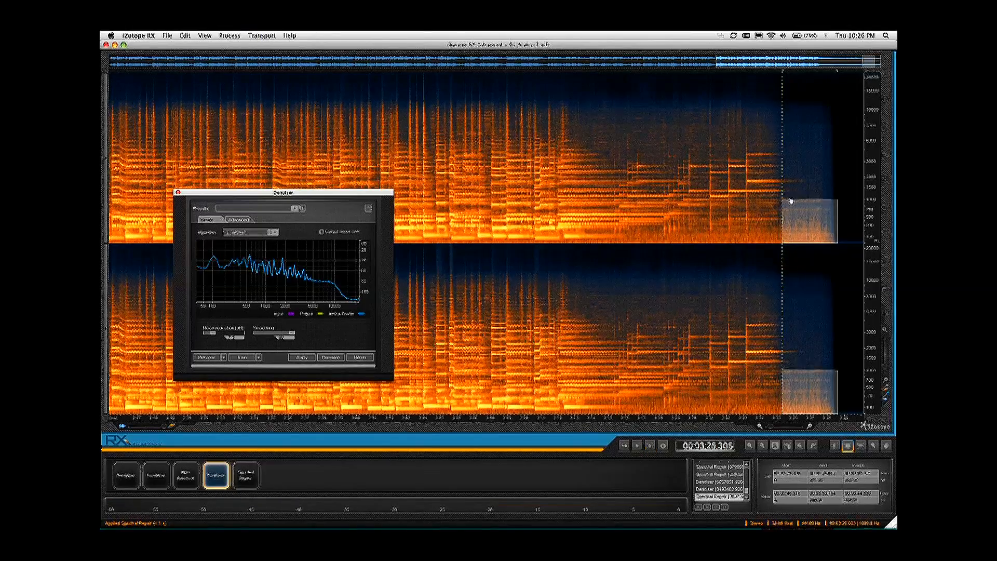
key(space)
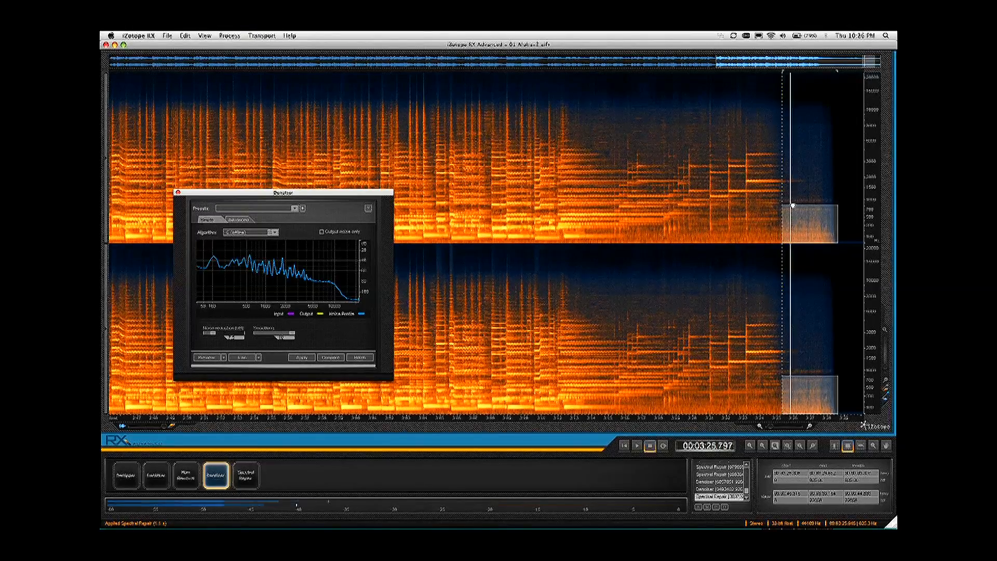
click(242, 358)
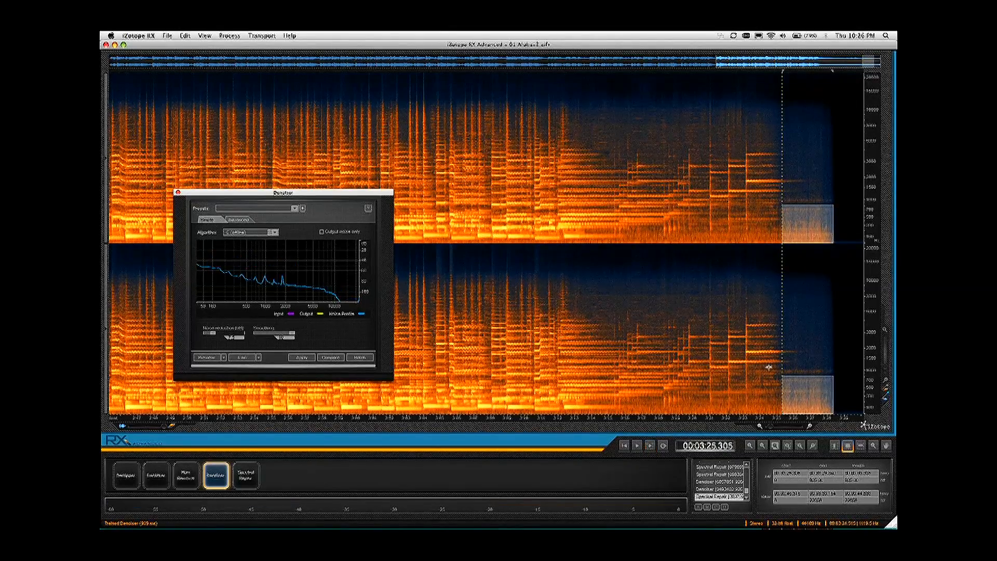
Step: Extend the low-frequency selection back to 3:12.0, preview the Denoiser on it and apply the noise reduction
drag(781, 400, 559, 425)
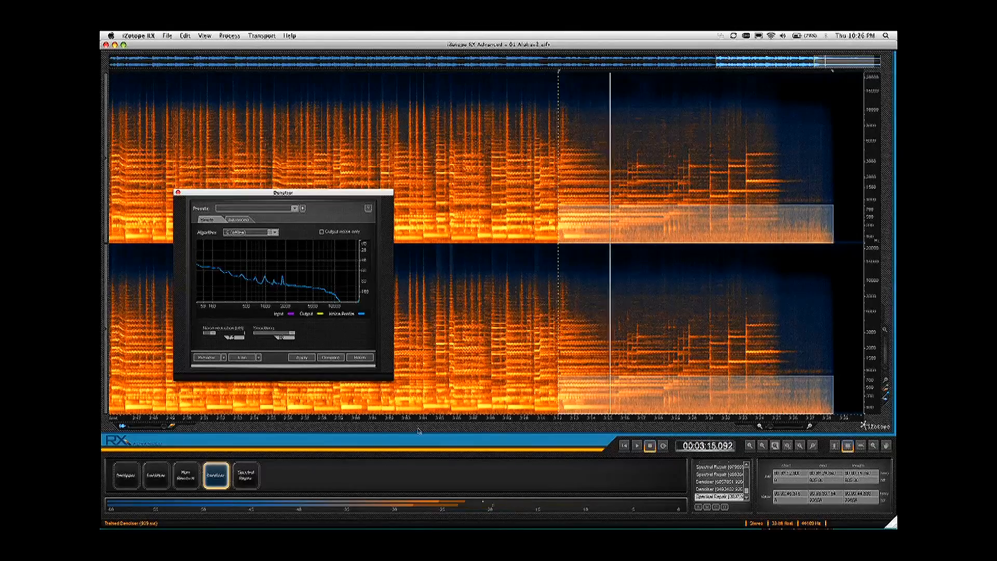
key(space)
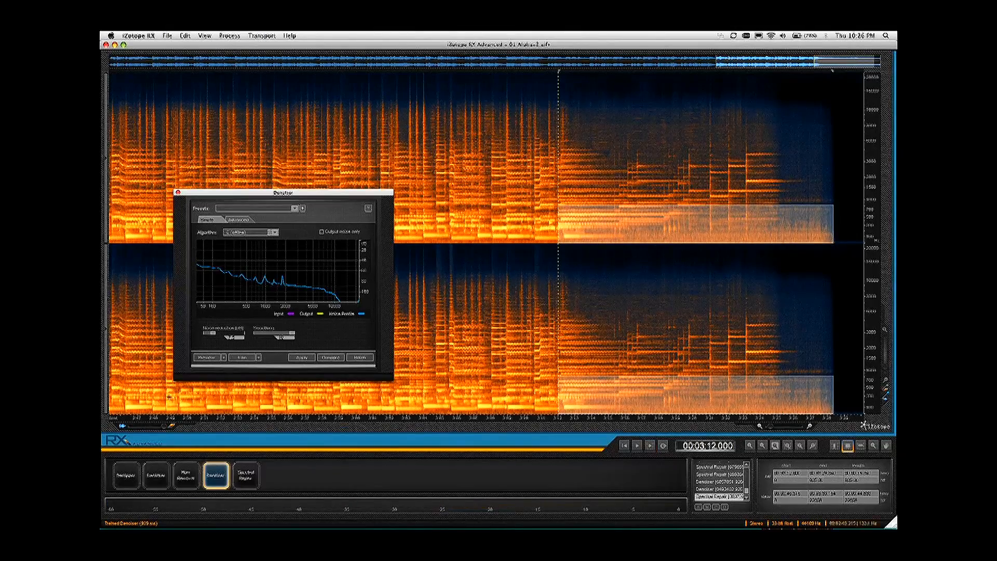
click(206, 358)
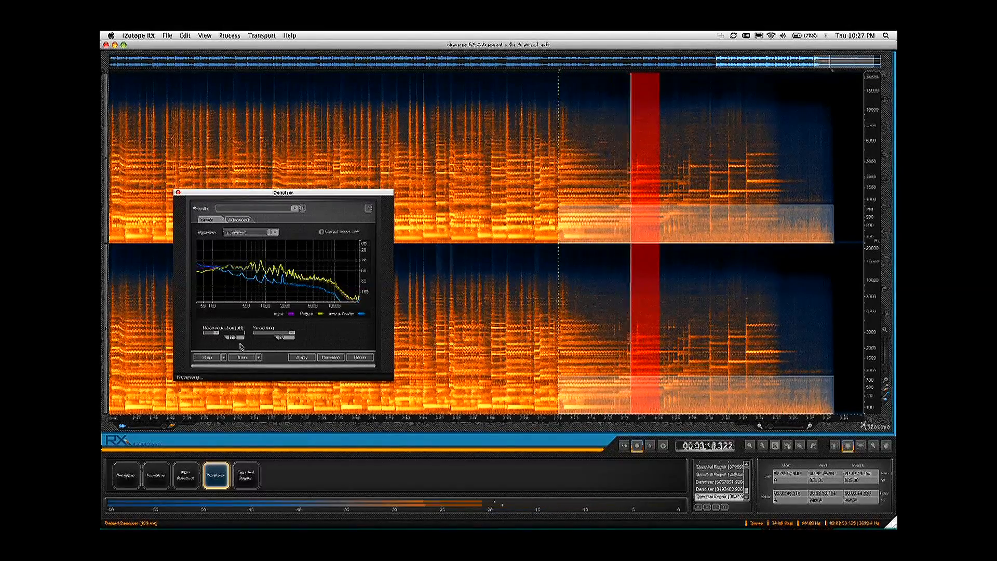
click(207, 357)
click(301, 357)
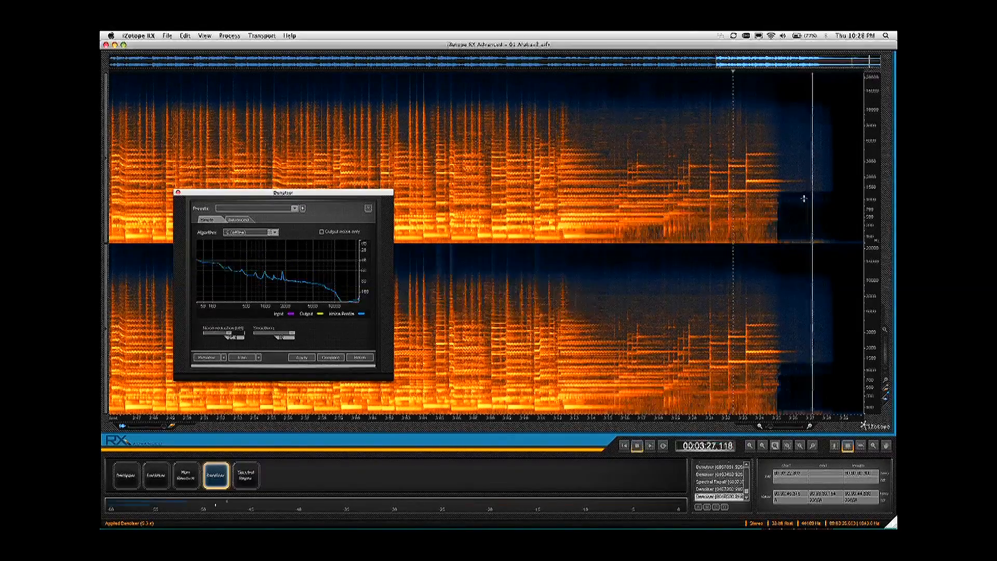
Step: Apply the Denoiser to the low frequencies from about 3:23.3 past the fade-out and audition from about 3:21.9
drag(803, 198, 749, 231)
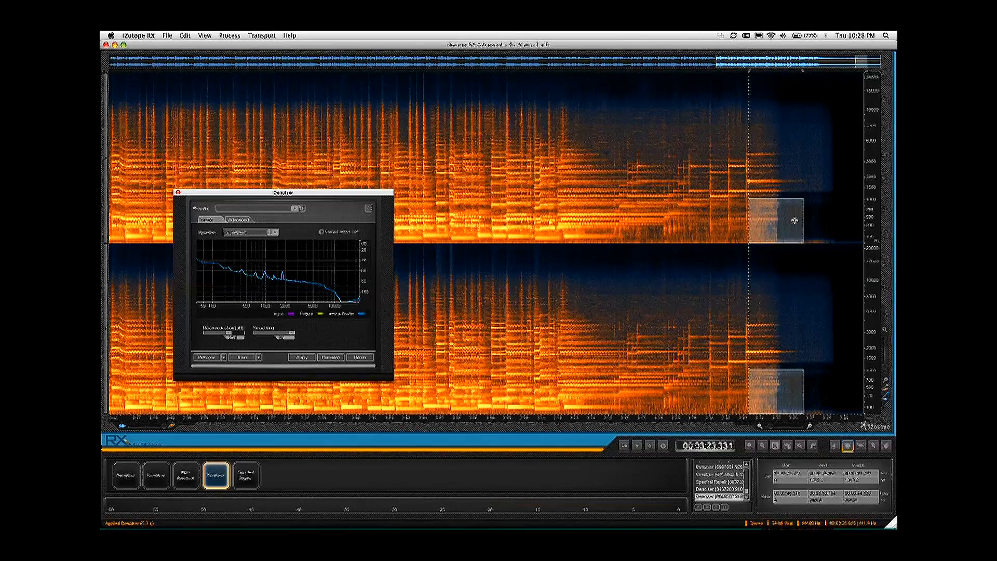
drag(815, 208, 844, 205)
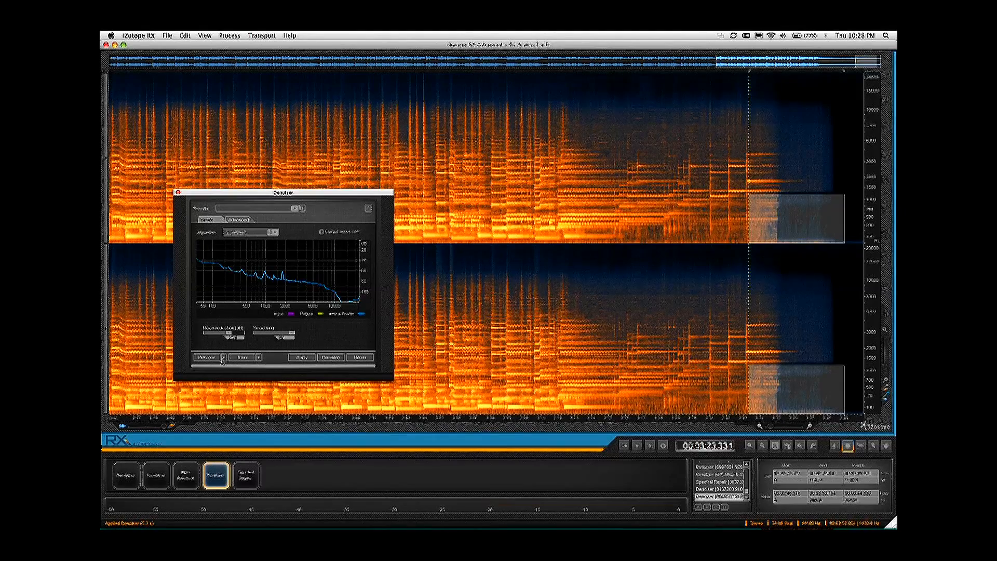
click(301, 358)
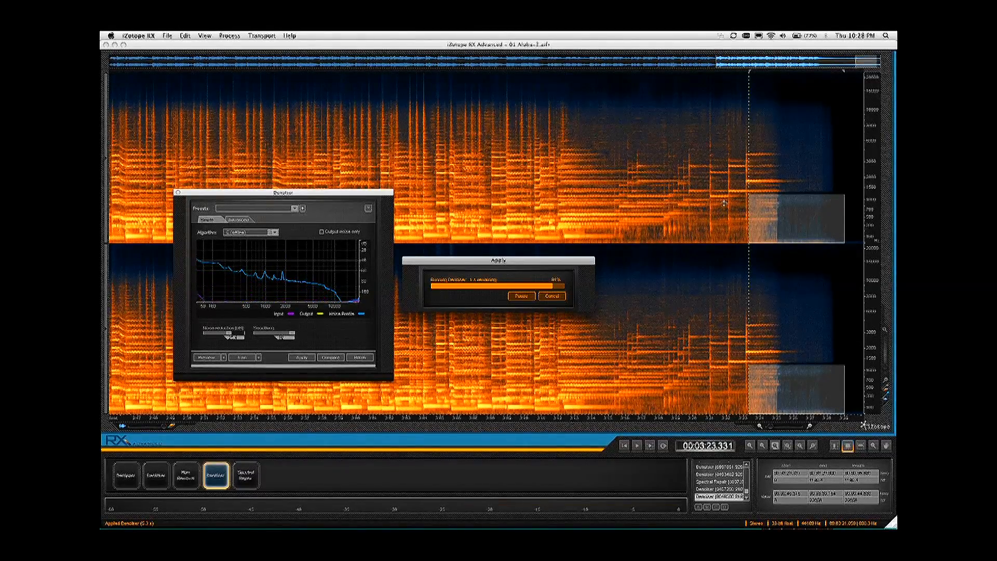
click(724, 203)
key(space)
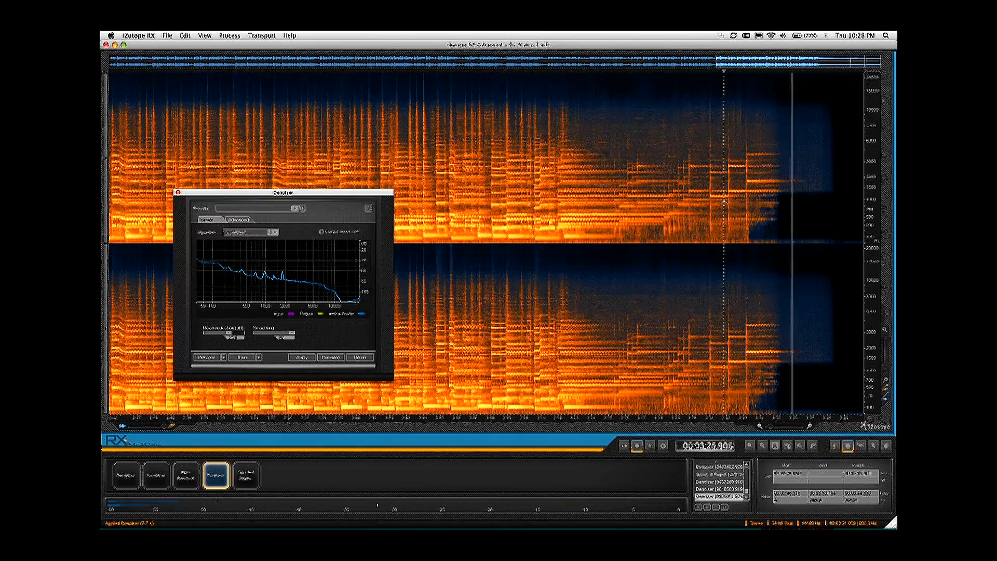
key(space)
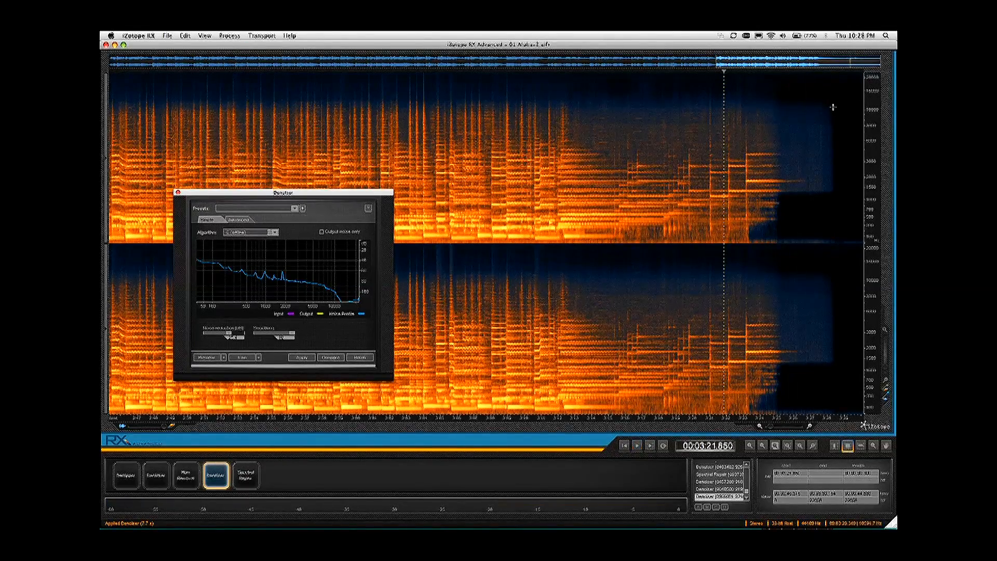
Step: Train the Denoiser on the higher-frequency noise after about 3:26, apply it from about 3:23.2 to the end and audition it
drag(834, 100, 794, 160)
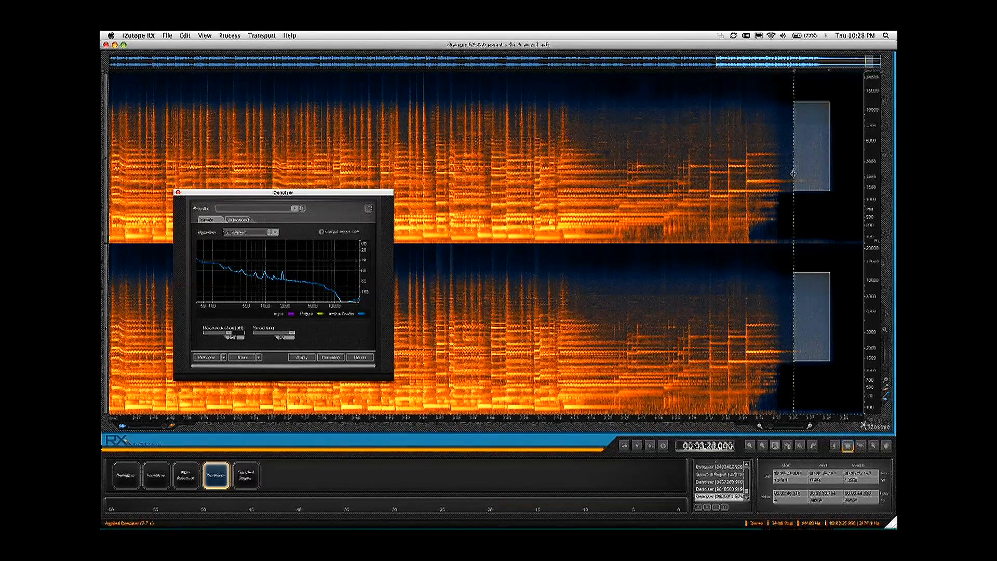
drag(793, 173, 802, 173)
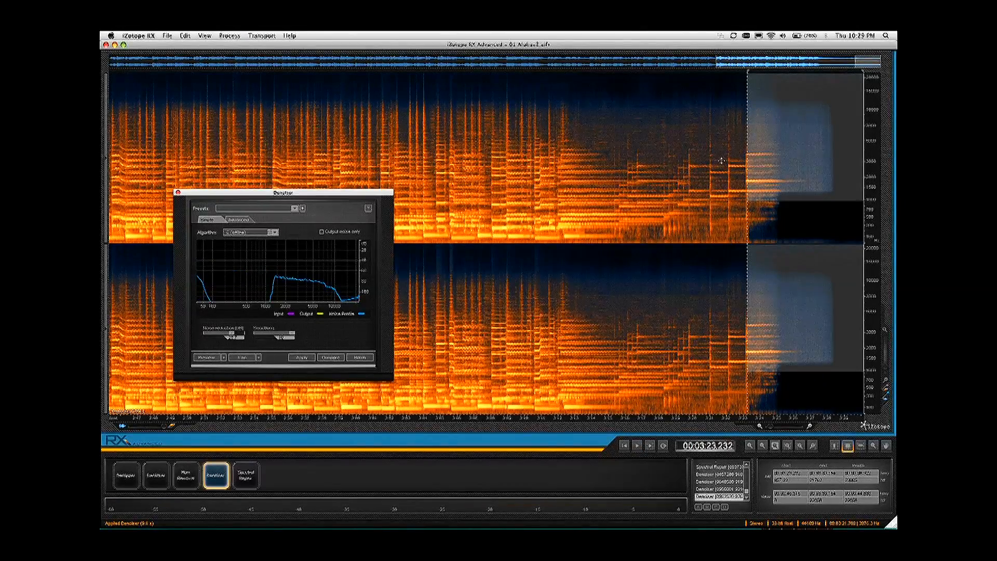
click(721, 161)
key(space)
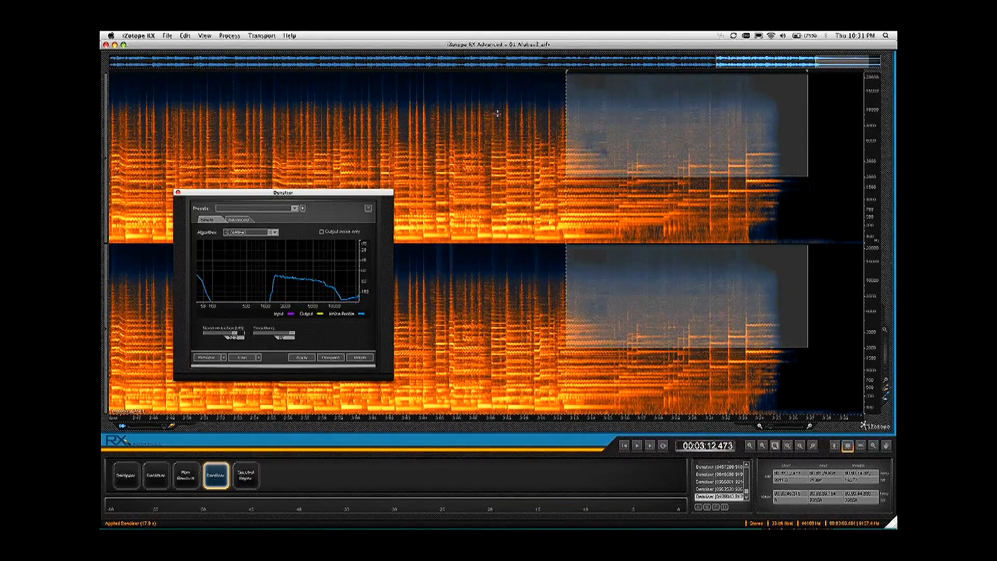
Step: Play the denoised ending from about 3:08.4 and compare it with the recording's initial history state from about 3:11.6
click(497, 113)
key(space)
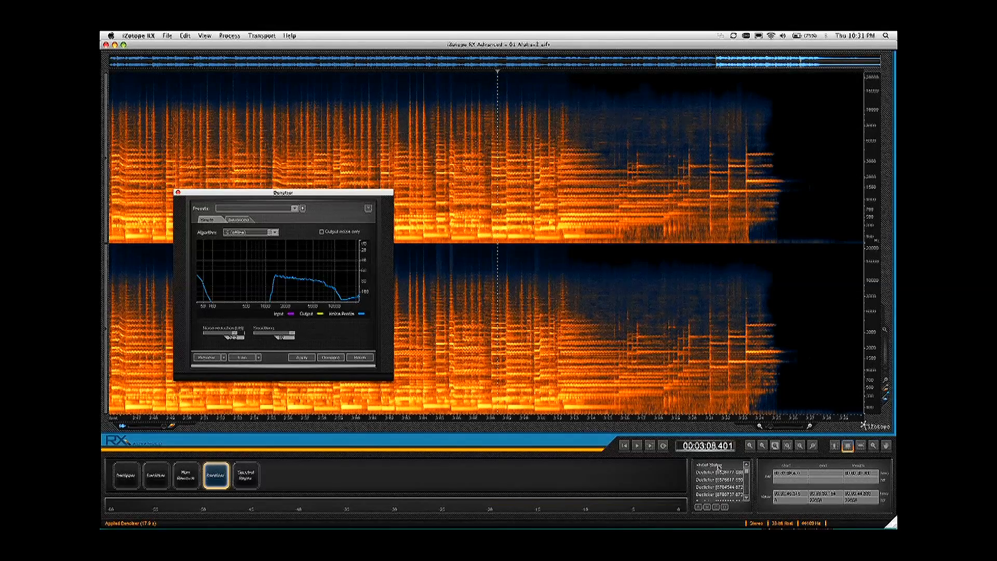
click(718, 465)
click(551, 139)
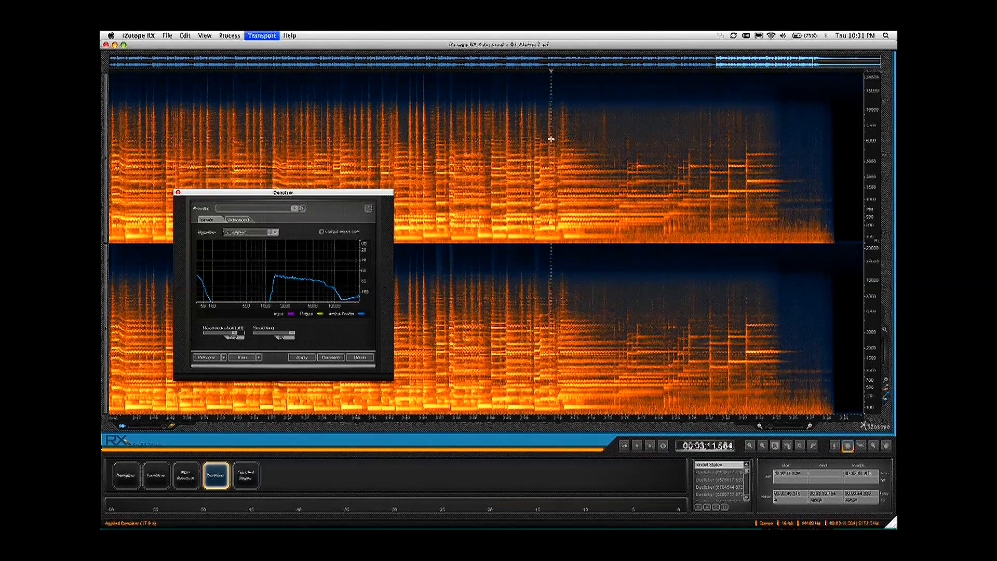
key(space)
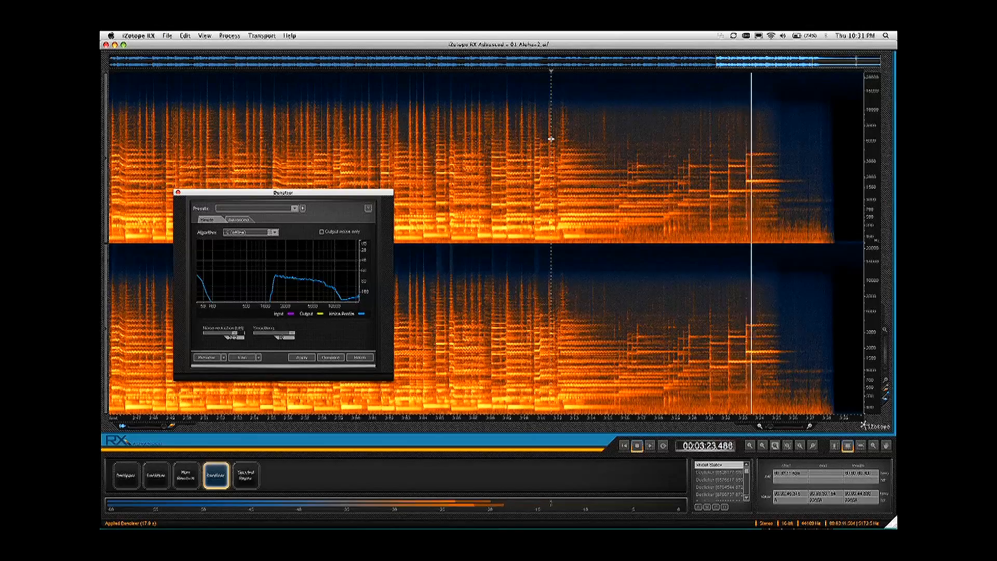
key(space)
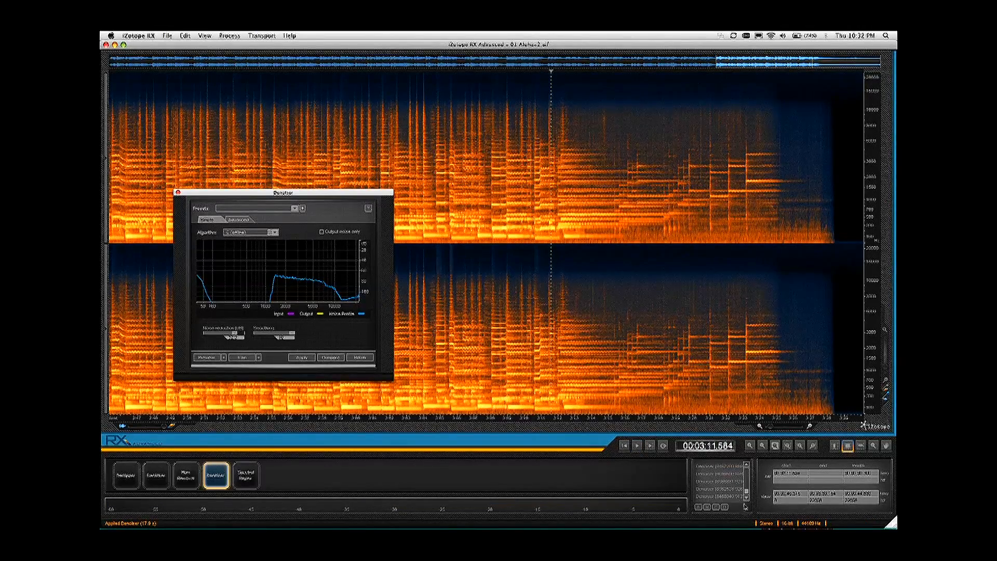
Step: Restore the latest Denoiser state from the history and play the cleaned ending from about 3:10.8
click(736, 497)
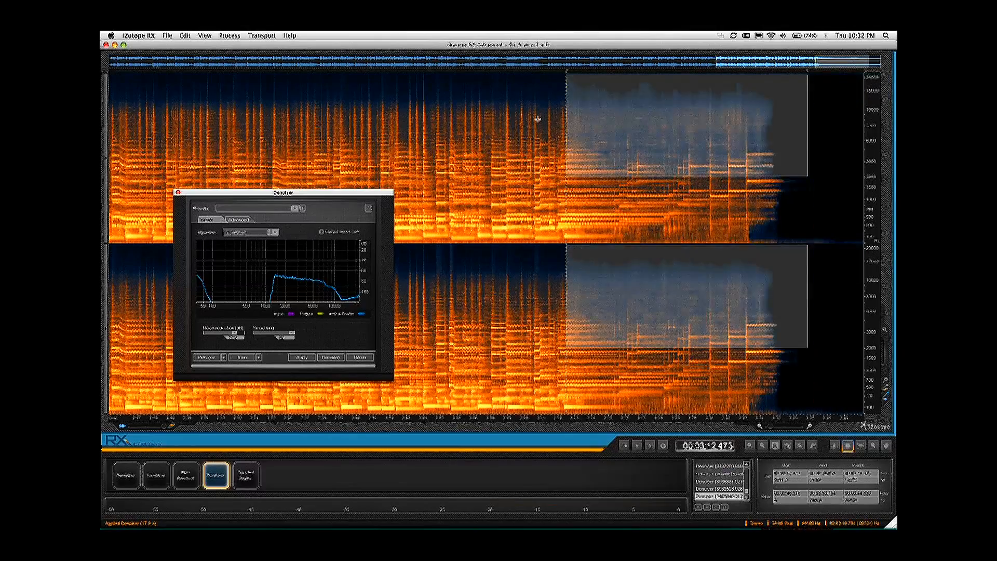
click(538, 120)
key(space)
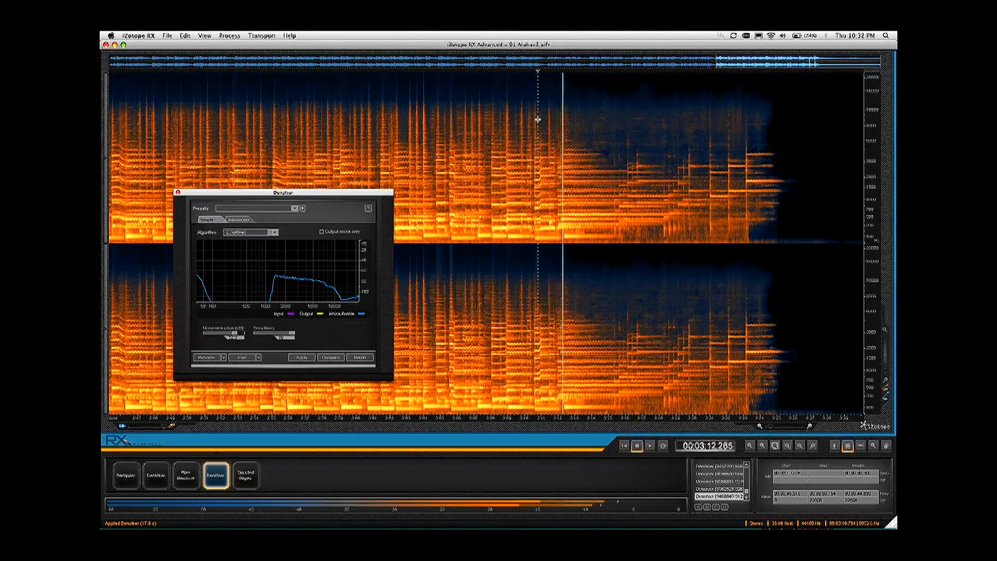